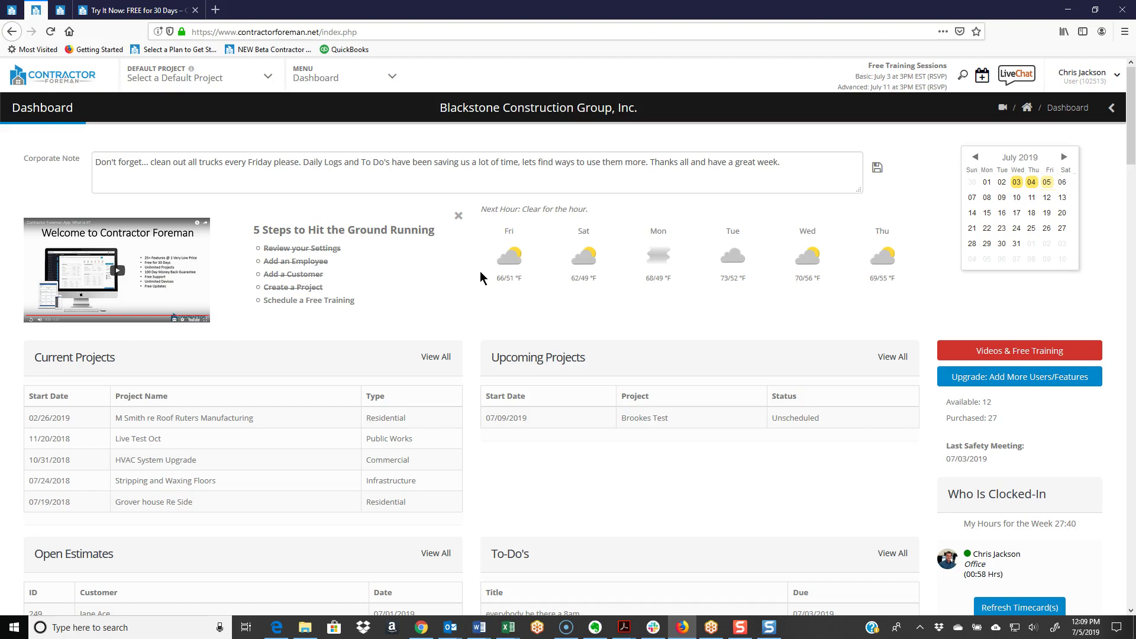
- Open the company settings and show the cost and work codes
click(393, 76)
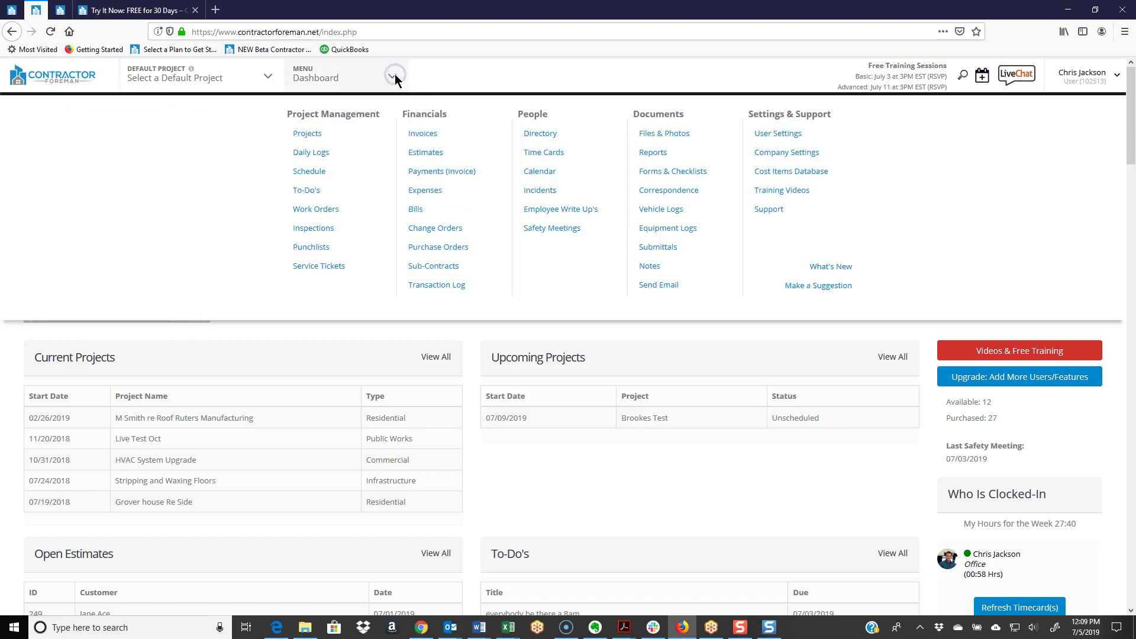
click(785, 156)
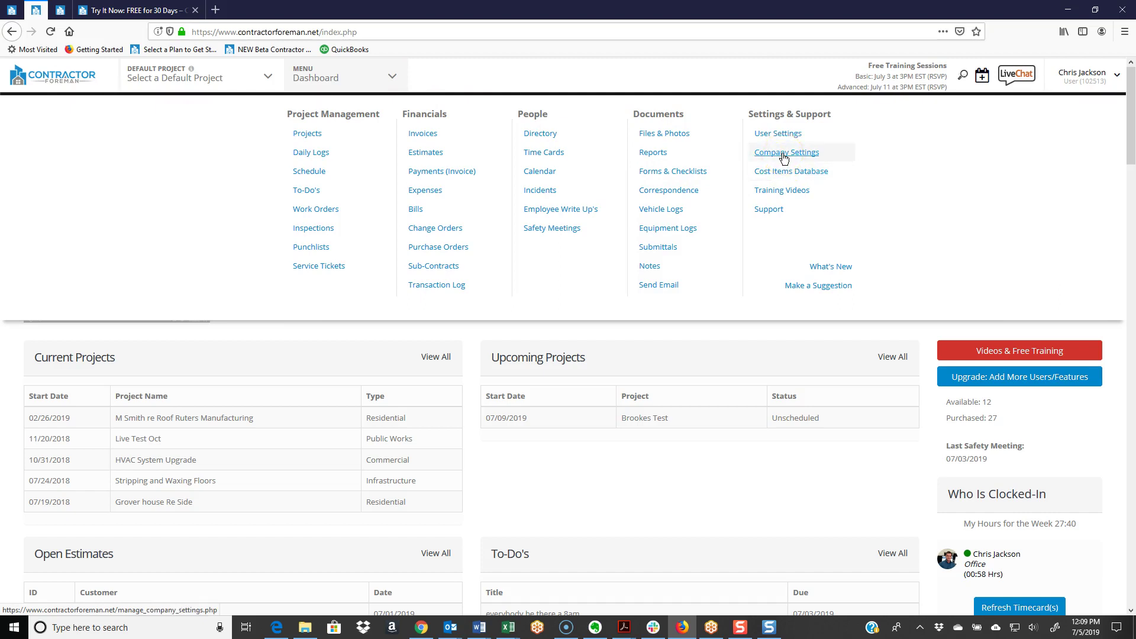
click(804, 173)
click(779, 158)
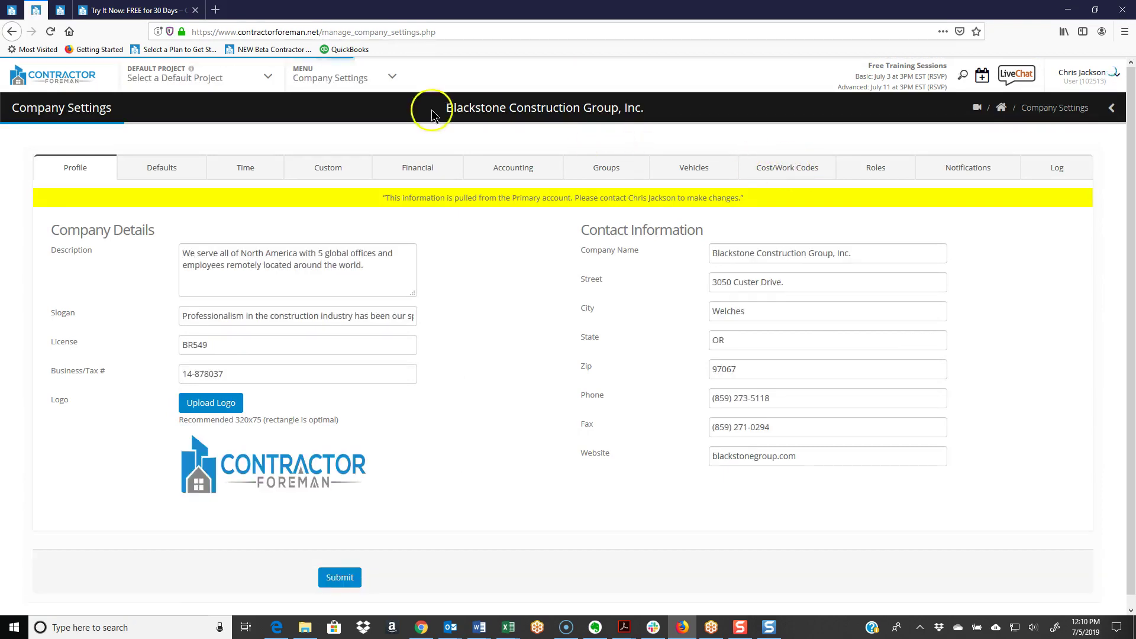
click(788, 170)
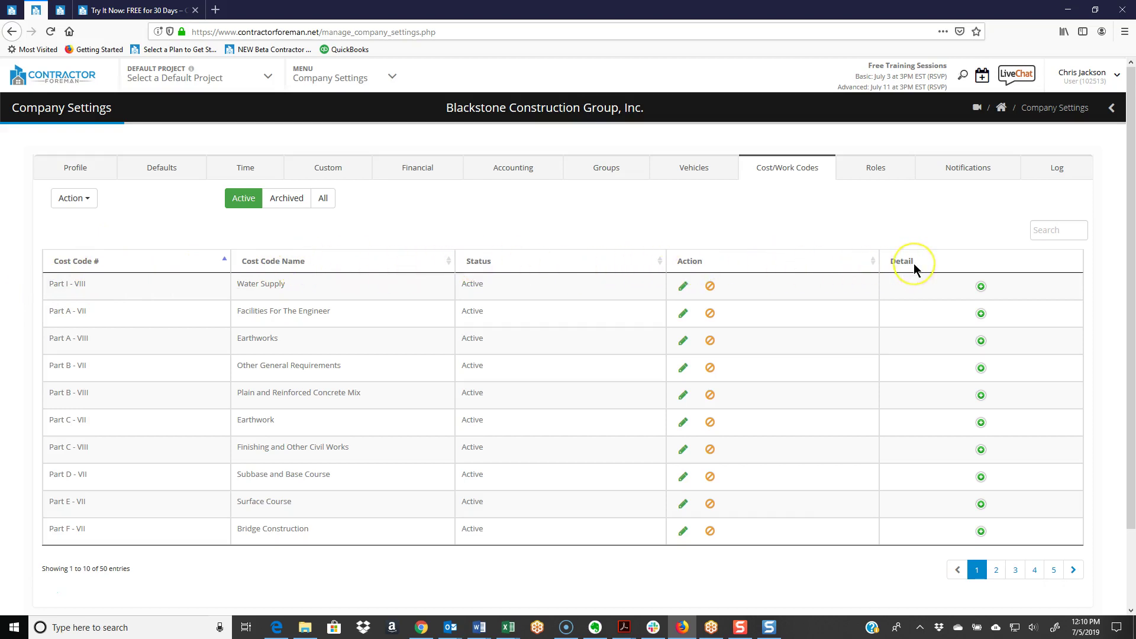
- Expand the Water Supply parent code and examine its child codes, from Excavation Beneath Proposed Structures to Dewatering
click(911, 284)
drag(237, 285, 296, 286)
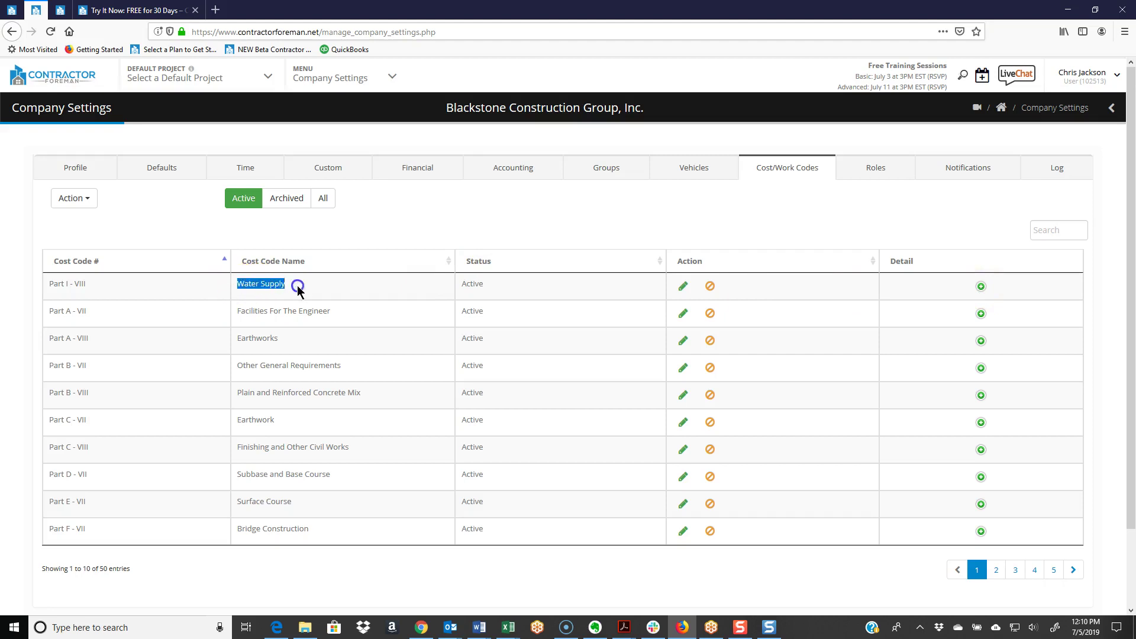
click(981, 287)
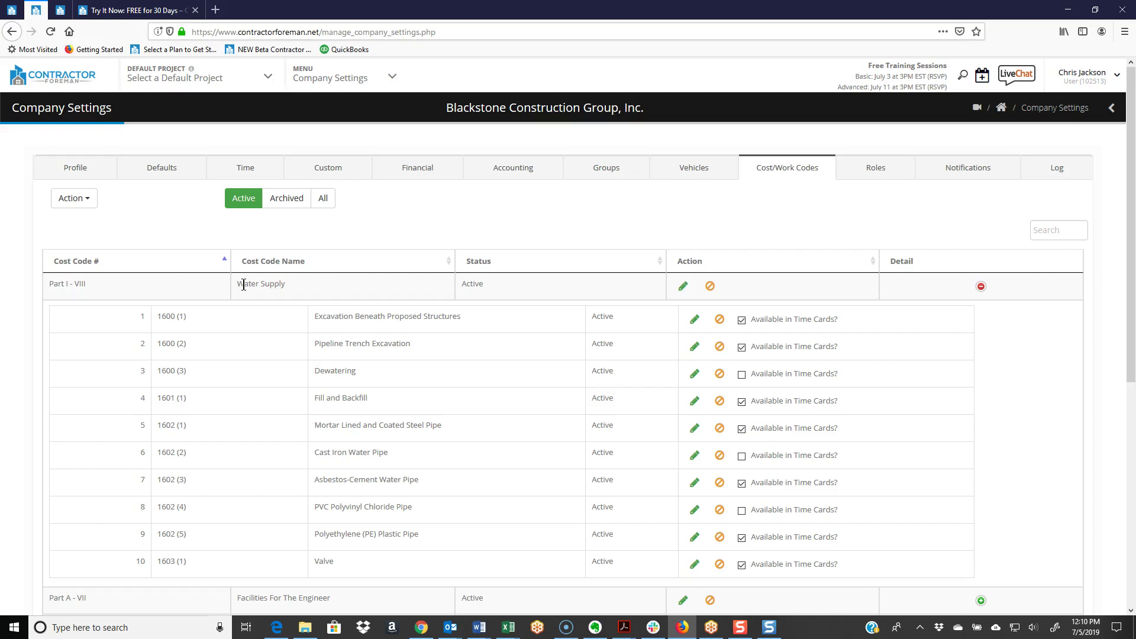
drag(244, 285, 282, 284)
drag(326, 317, 386, 316)
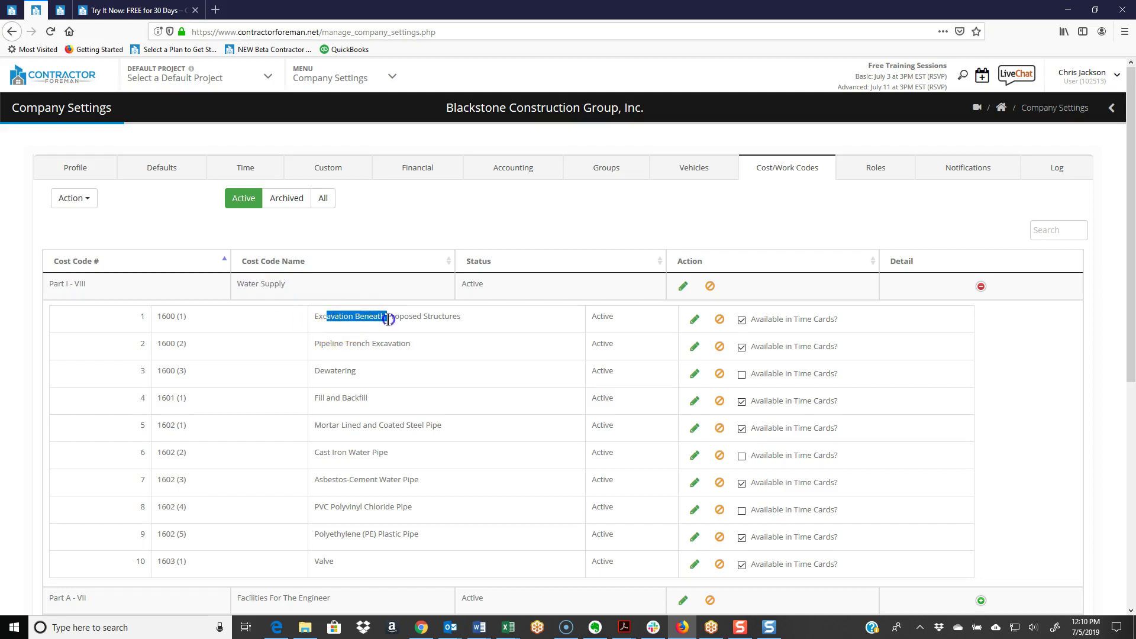
drag(338, 344, 393, 343)
drag(324, 371, 347, 371)
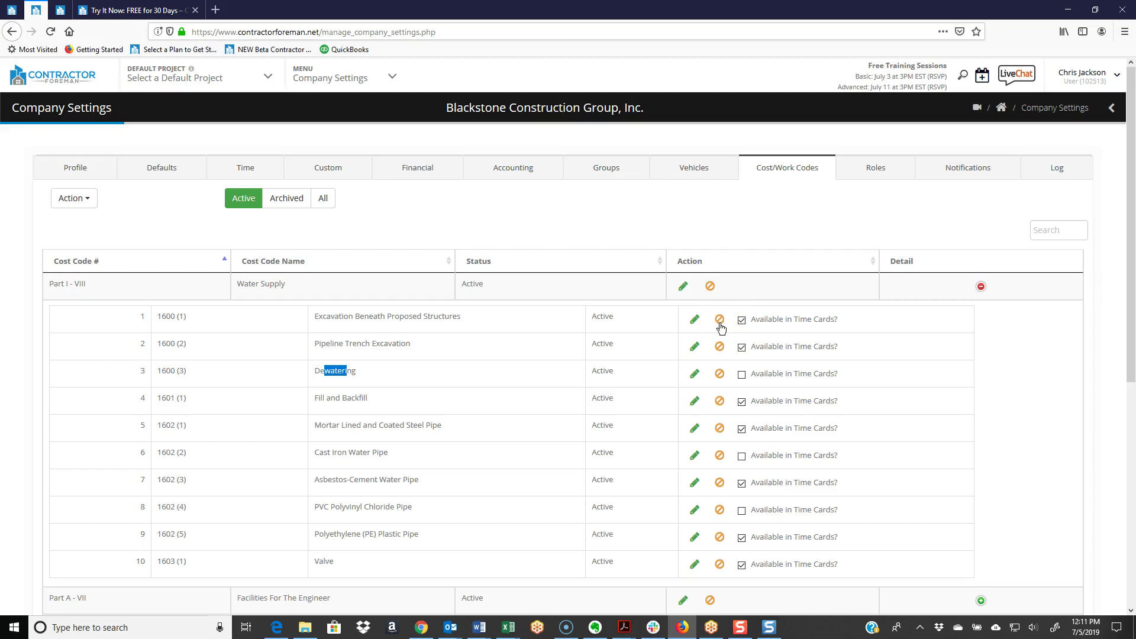
- Switch time card availability for Excavation Beneath Proposed Structures off and back on
drag(843, 321, 752, 319)
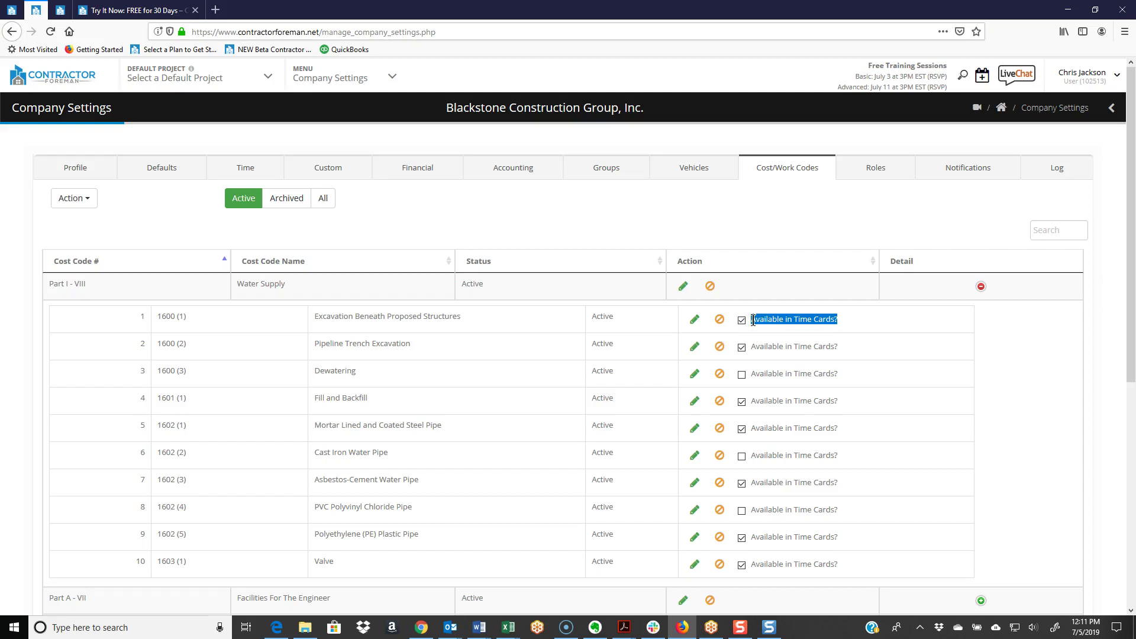
triple_click(766, 321)
click(741, 320)
click(741, 320)
- Start a cost code import from the sample list, compare the two sources and display the NAHB codes
click(89, 204)
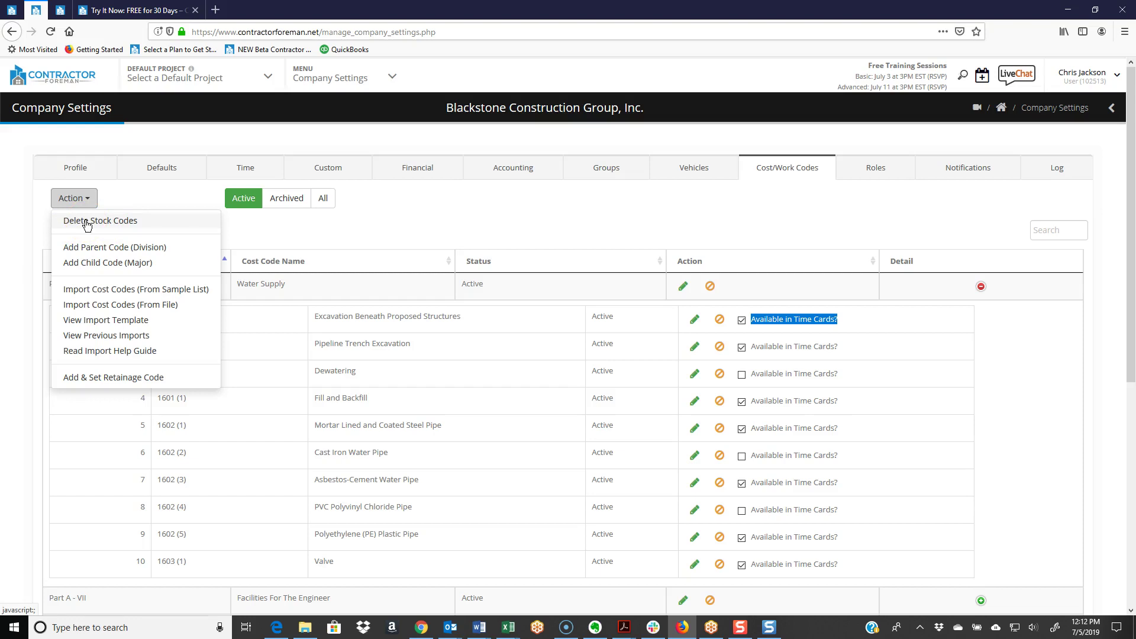
click(105, 251)
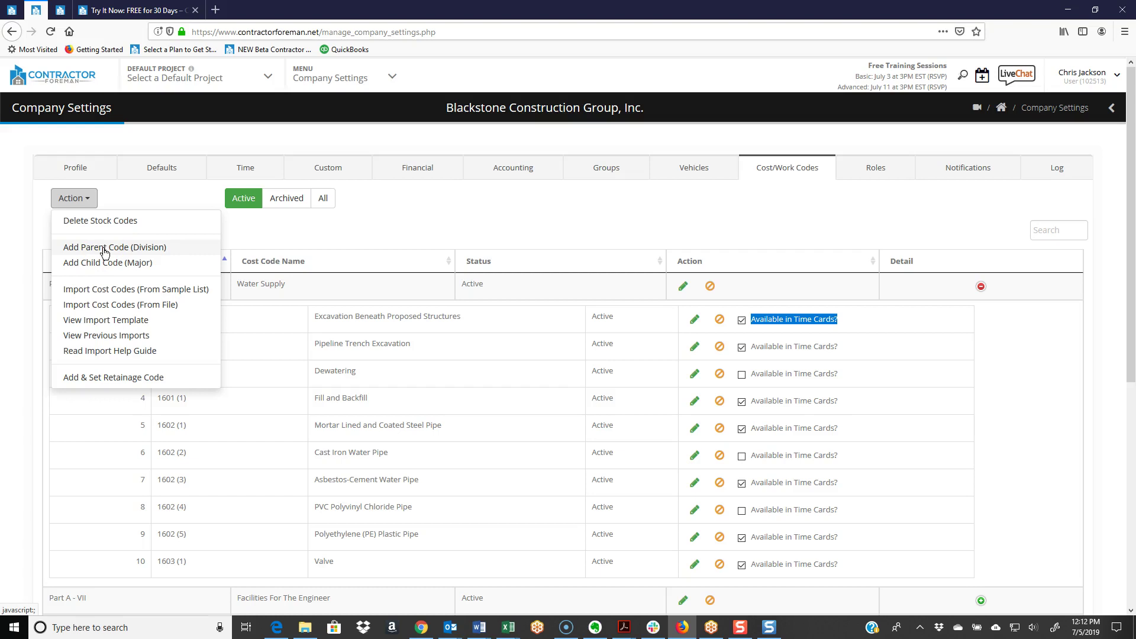
click(105, 265)
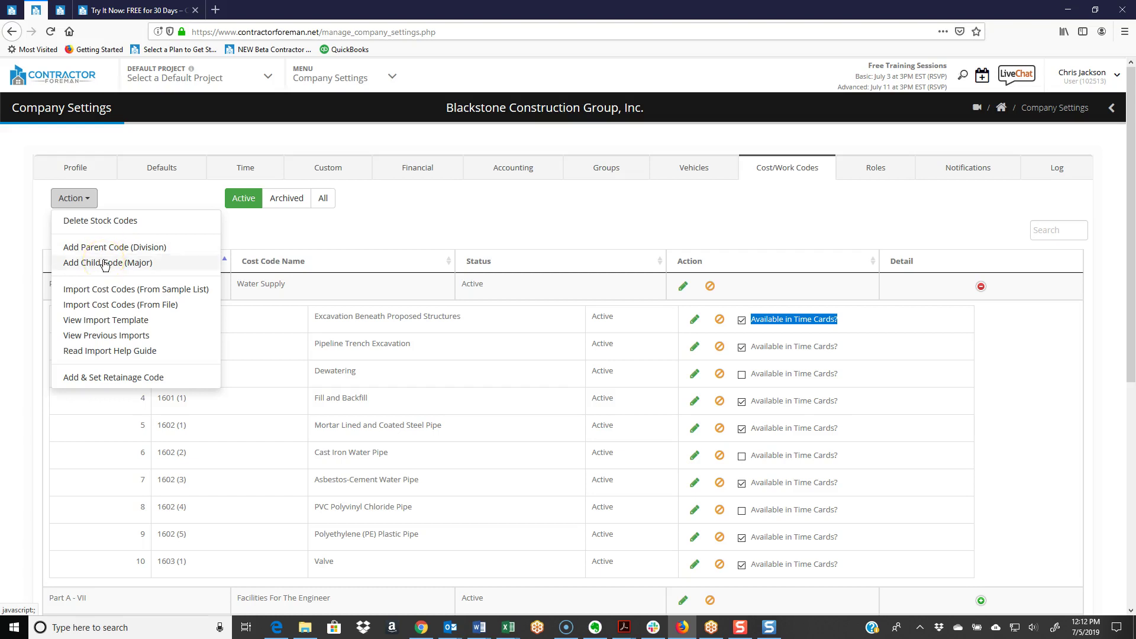
click(118, 291)
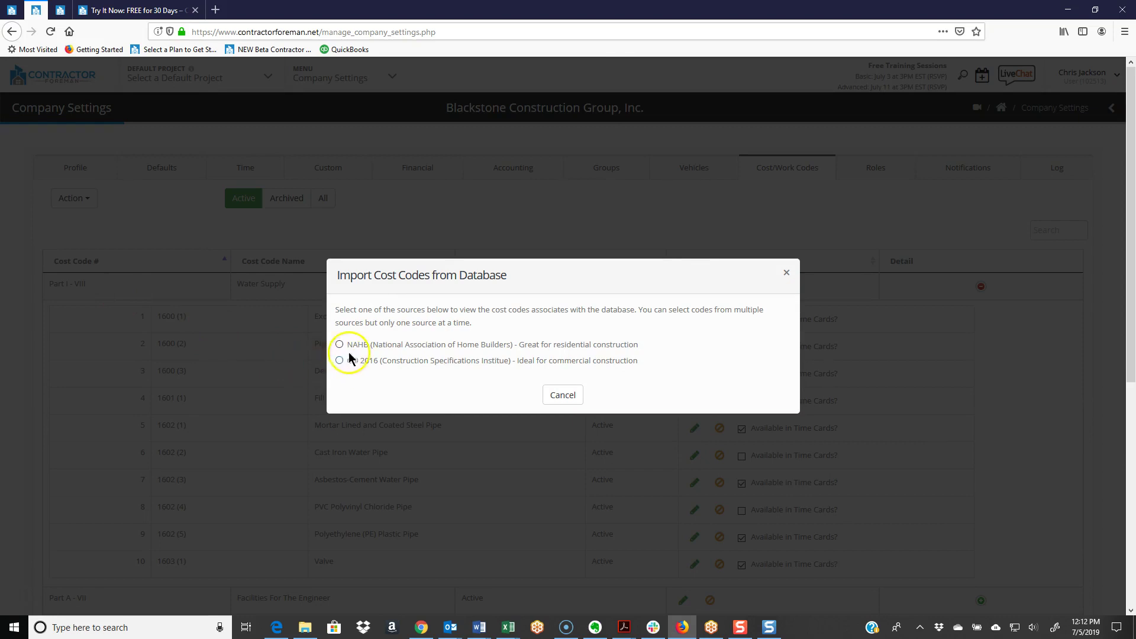
drag(353, 344, 439, 351)
drag(351, 361, 445, 374)
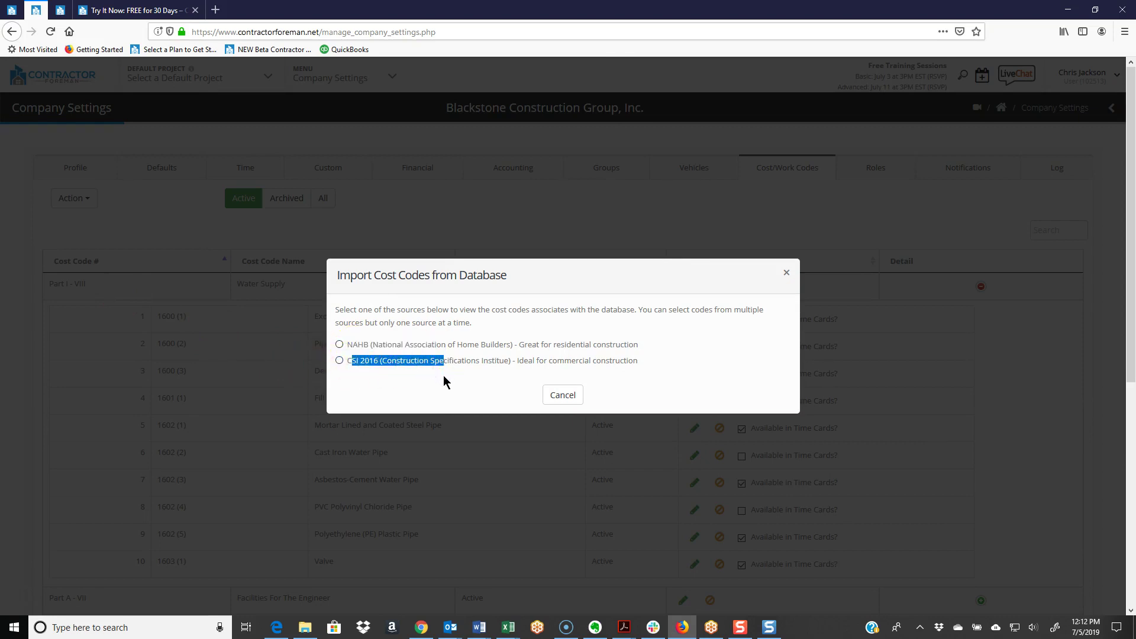
click(340, 345)
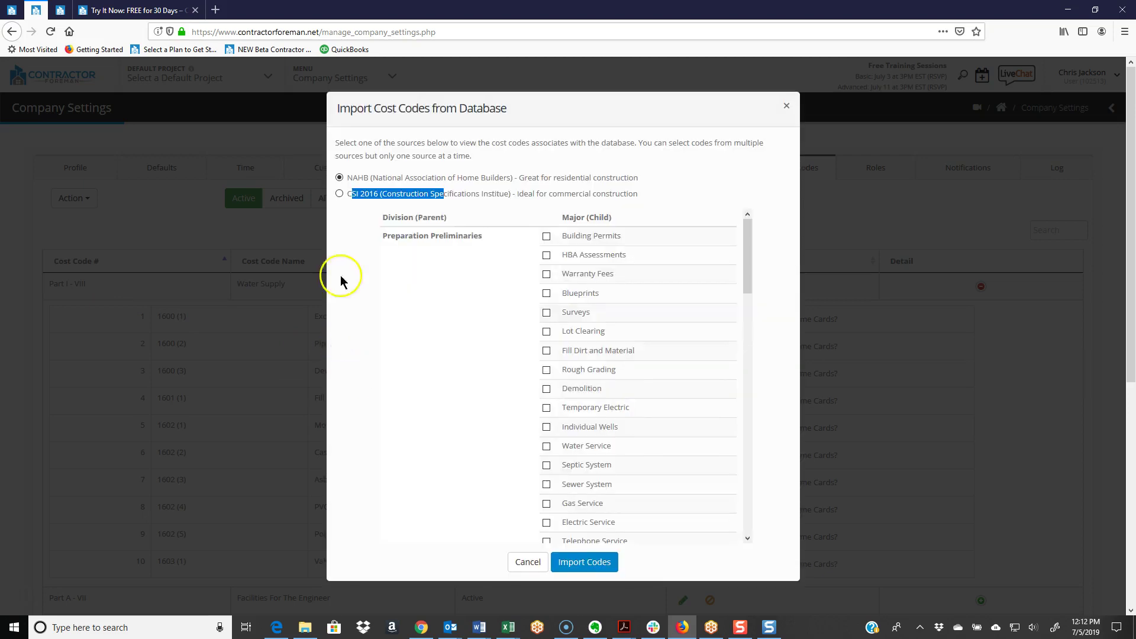
click(402, 182)
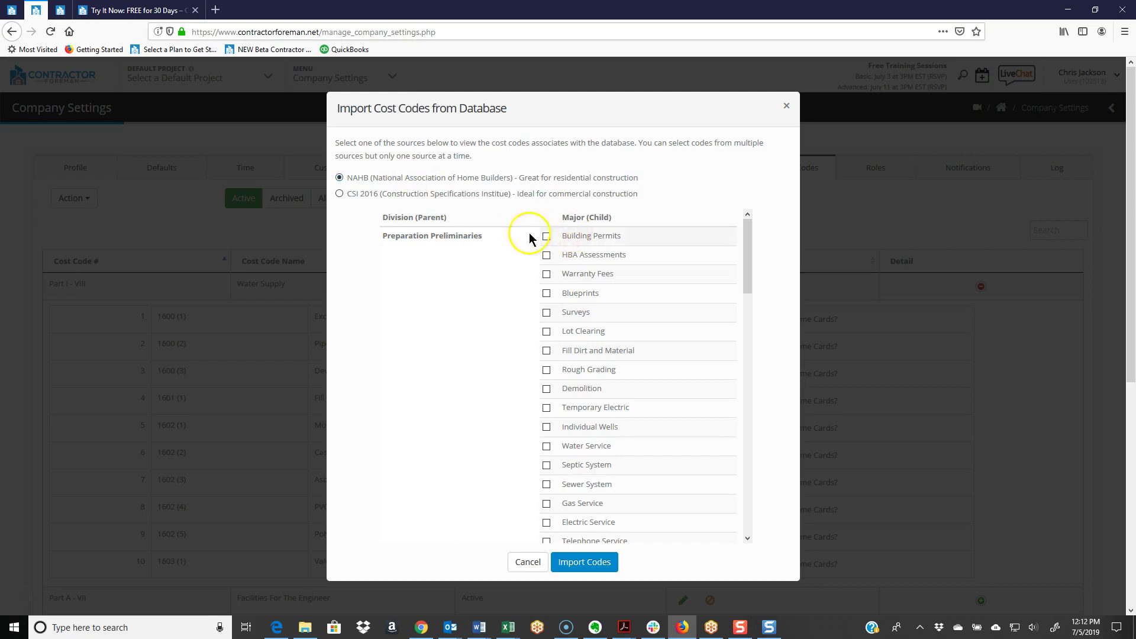
- Try marking Warranty Fees, Rebar and Reinforcing Steel, and Window Wells for import from the NAHB list, and cancel the import
drag(395, 239, 470, 241)
click(546, 274)
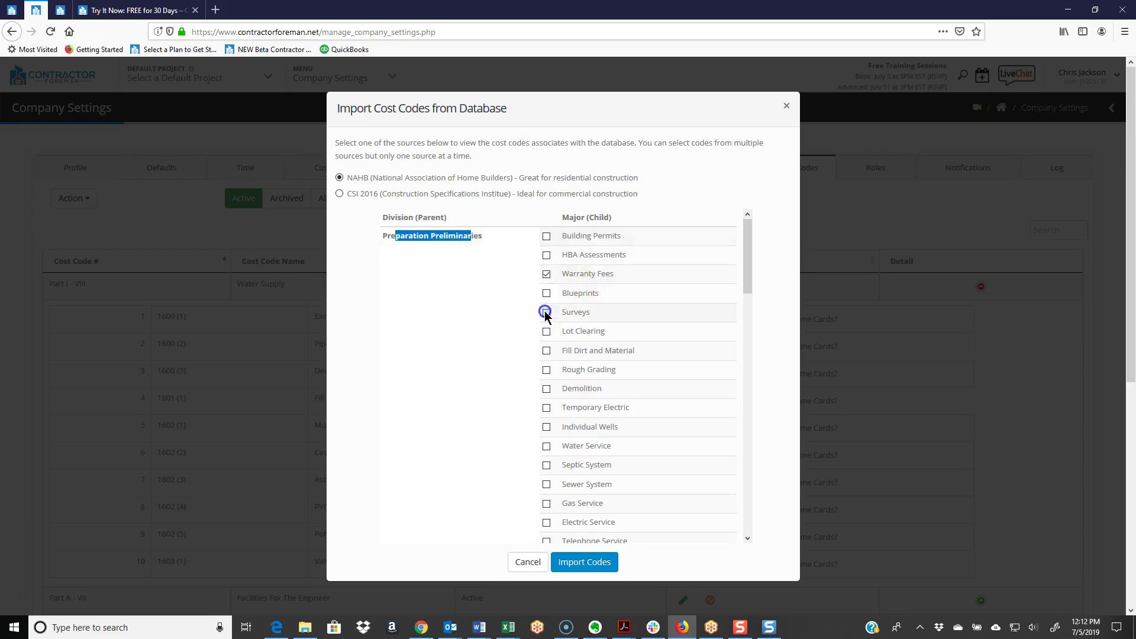
scroll(540, 335, down, 4)
scroll(540, 342, down, 1)
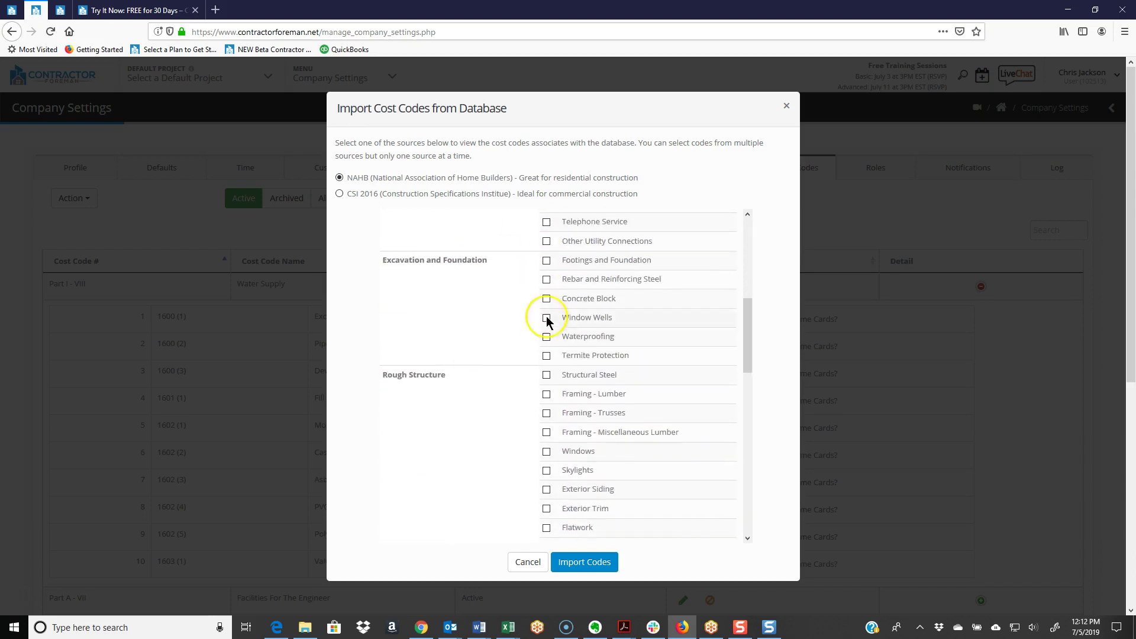
click(546, 278)
click(545, 318)
scroll(544, 319, down, 4)
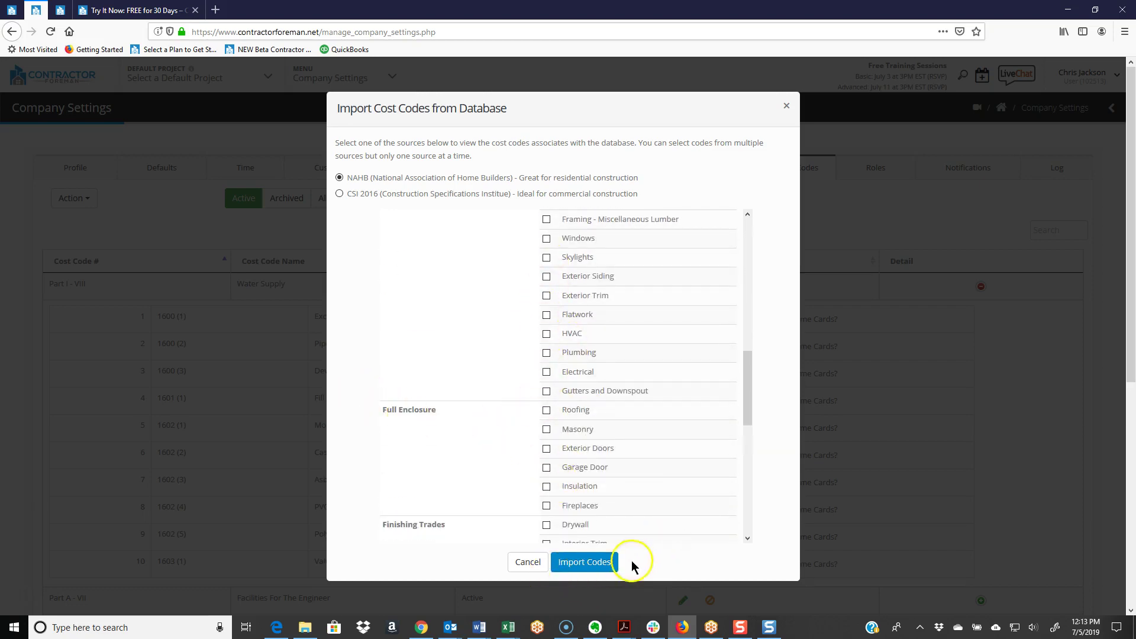
click(522, 571)
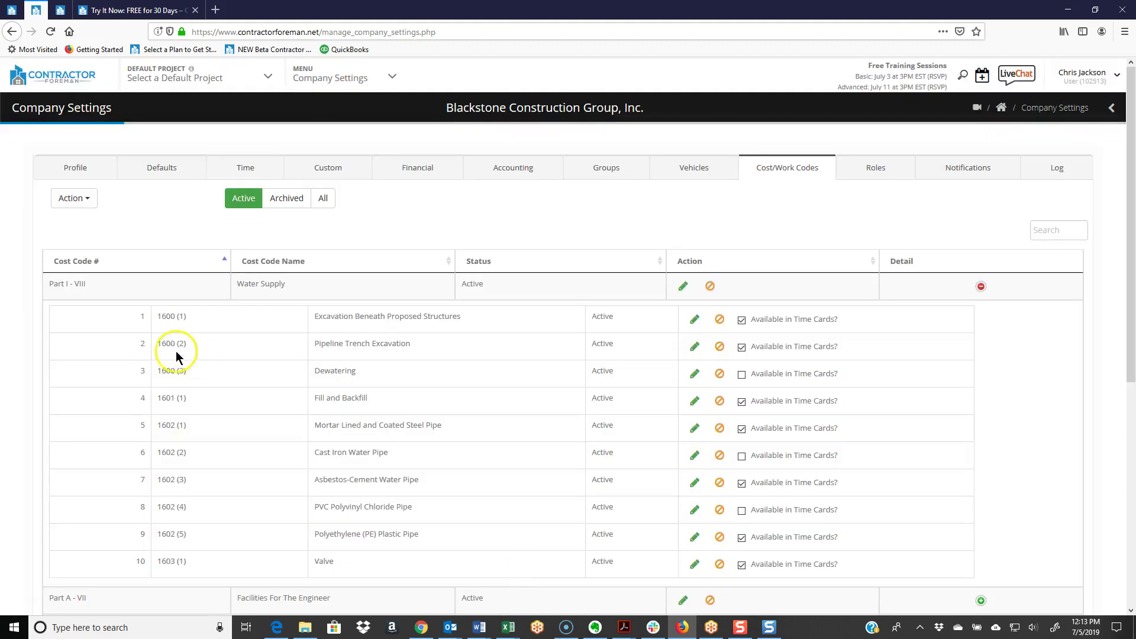
click(85, 201)
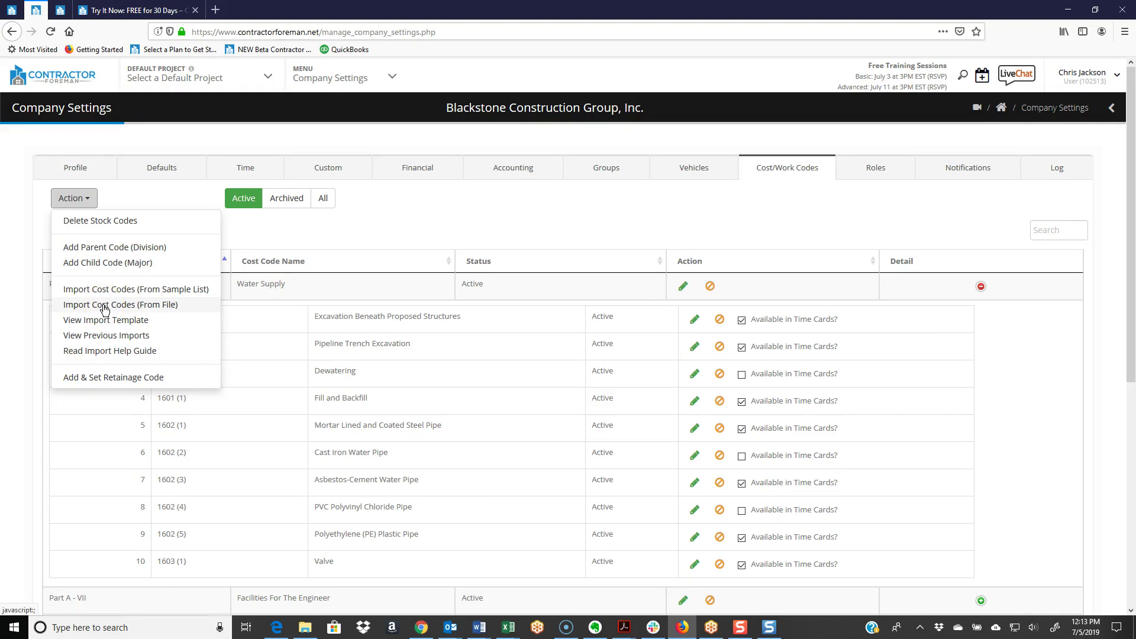
click(101, 325)
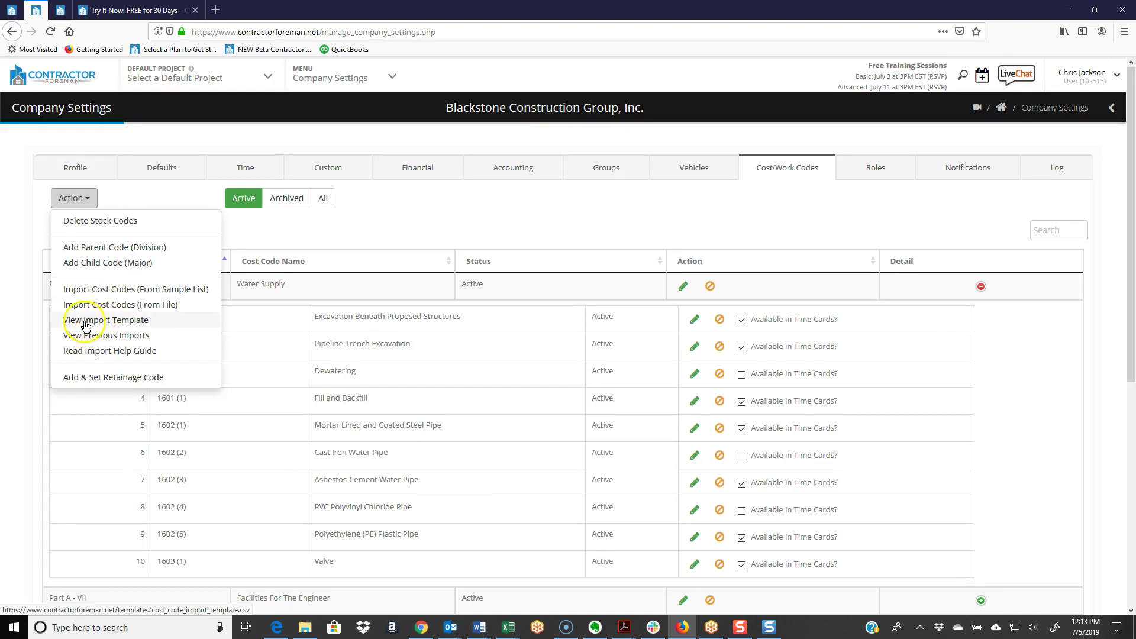
click(114, 307)
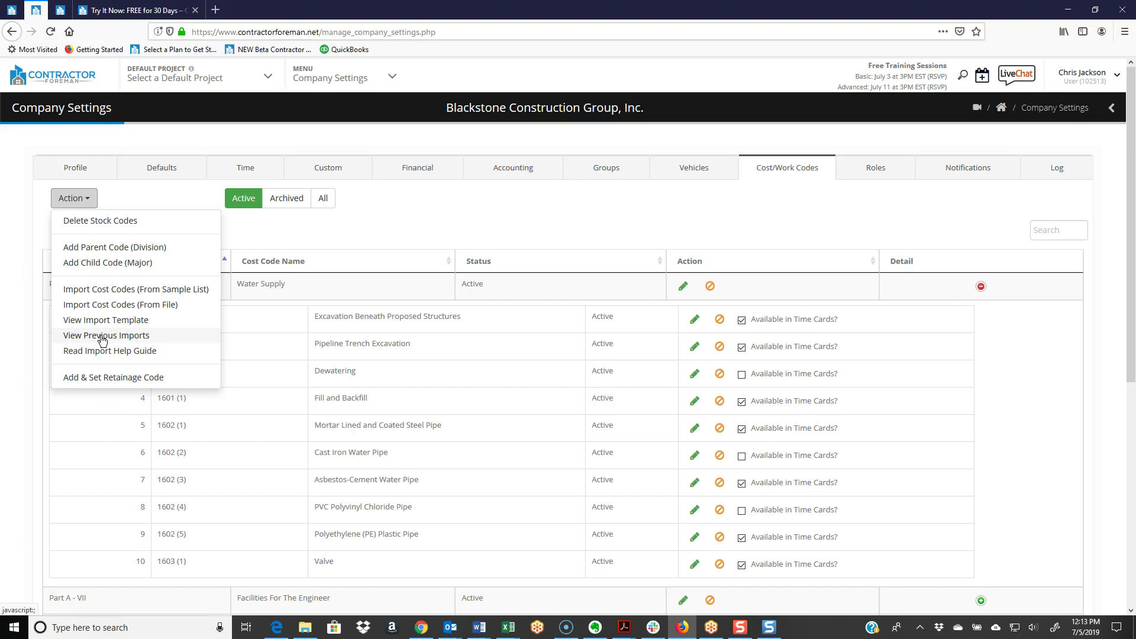
click(490, 223)
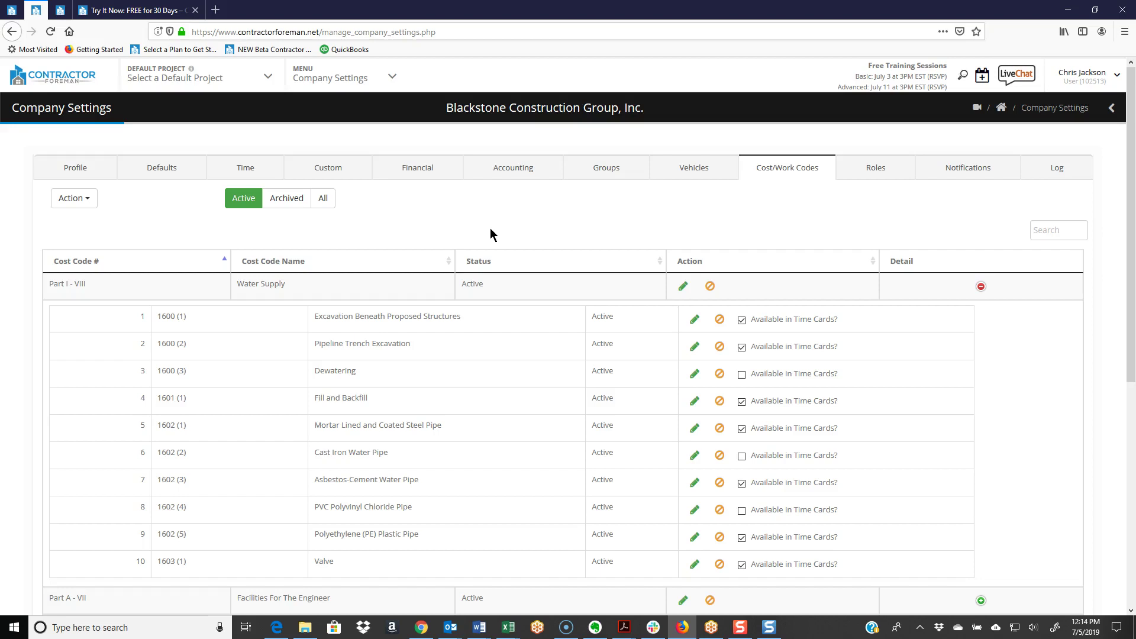
- Open the Cost Items Database and show the material items
click(390, 77)
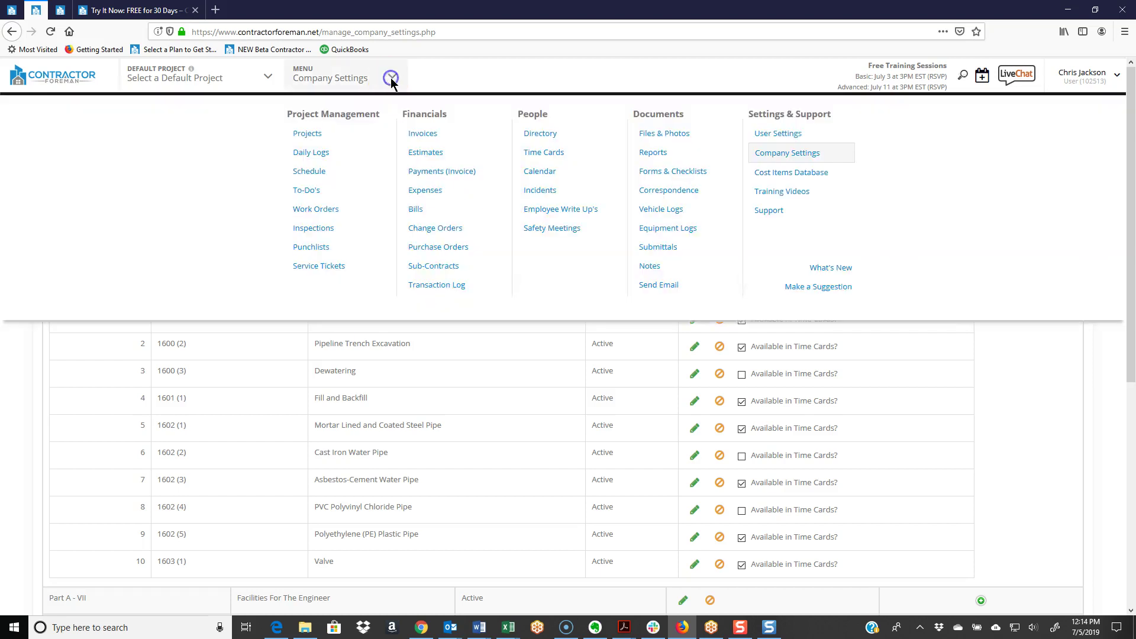
click(781, 174)
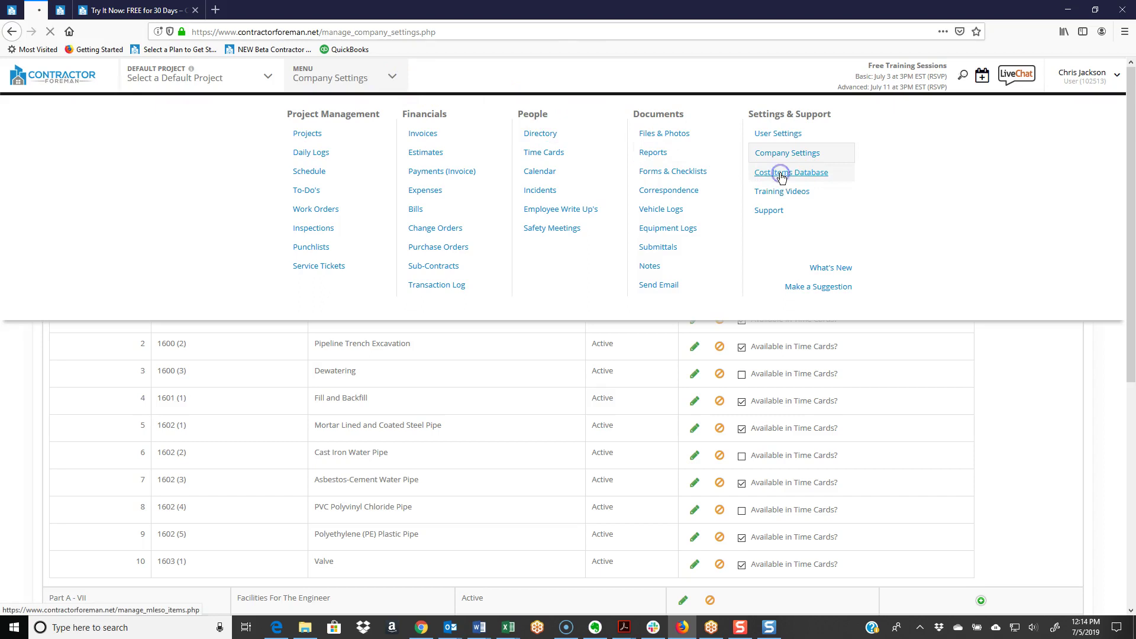
click(779, 185)
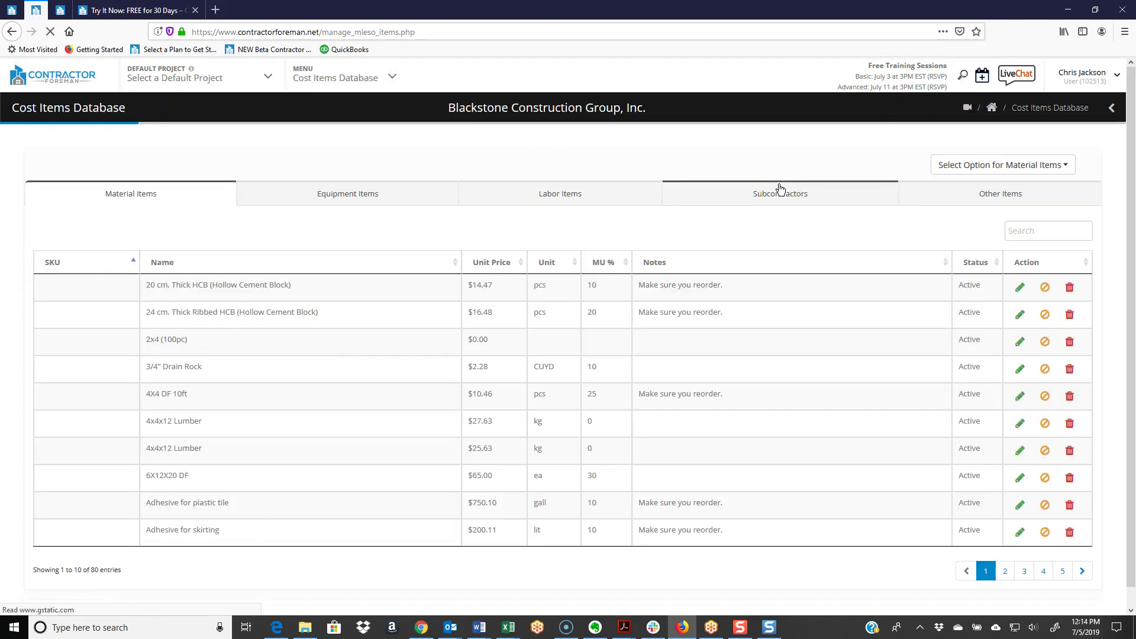
click(139, 193)
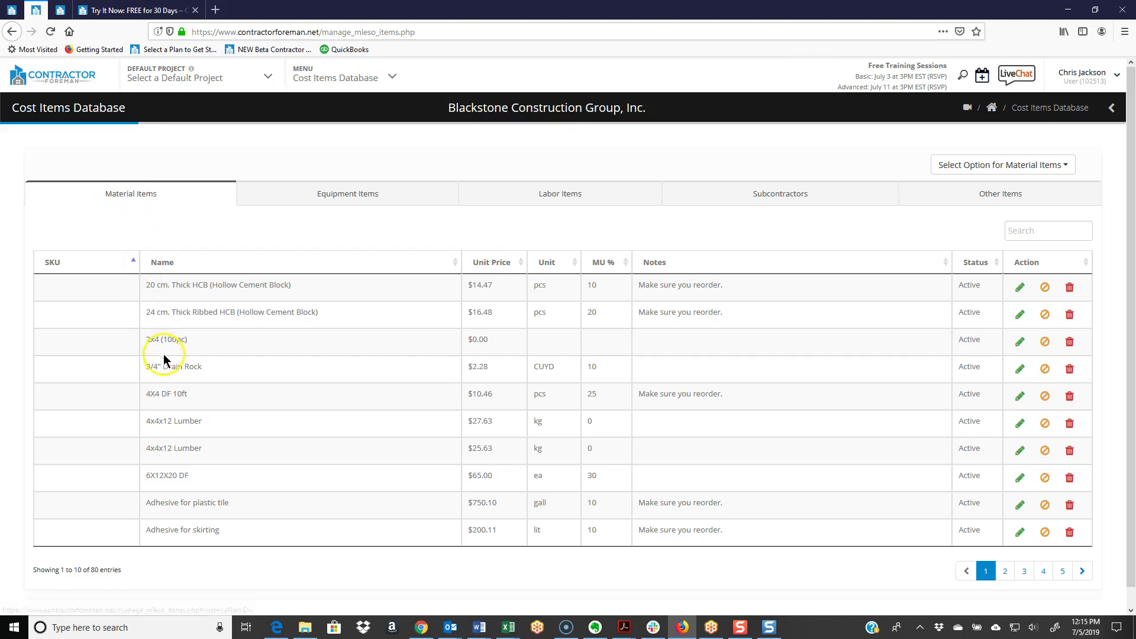
- Pick out 3/4" Drain Rock in the material list and view the options available for material items
drag(212, 367, 135, 367)
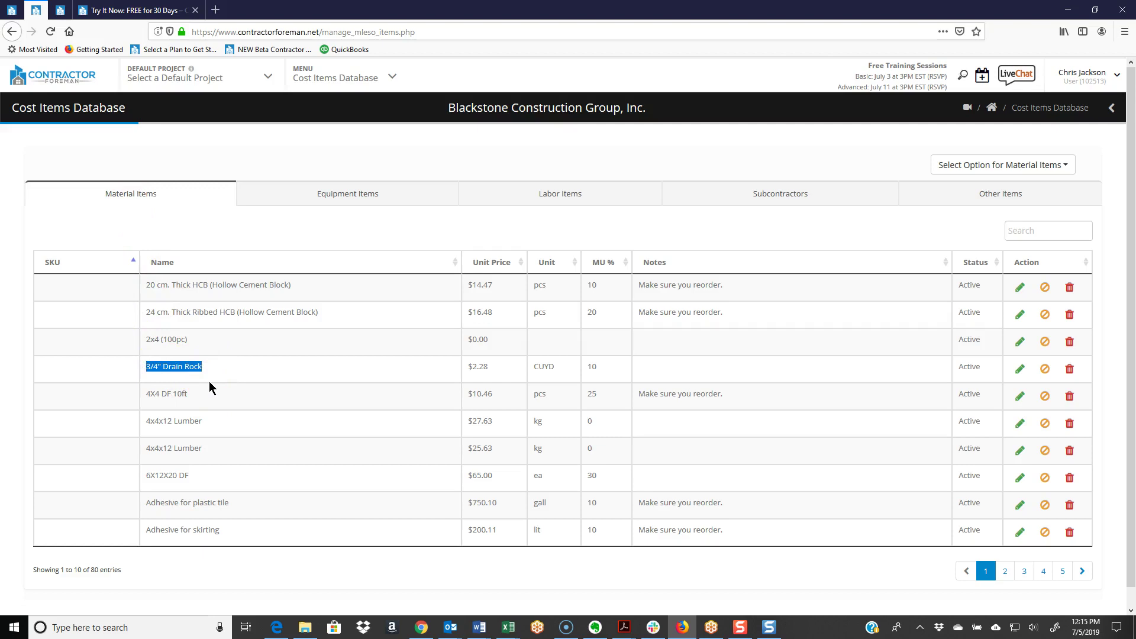
click(1002, 166)
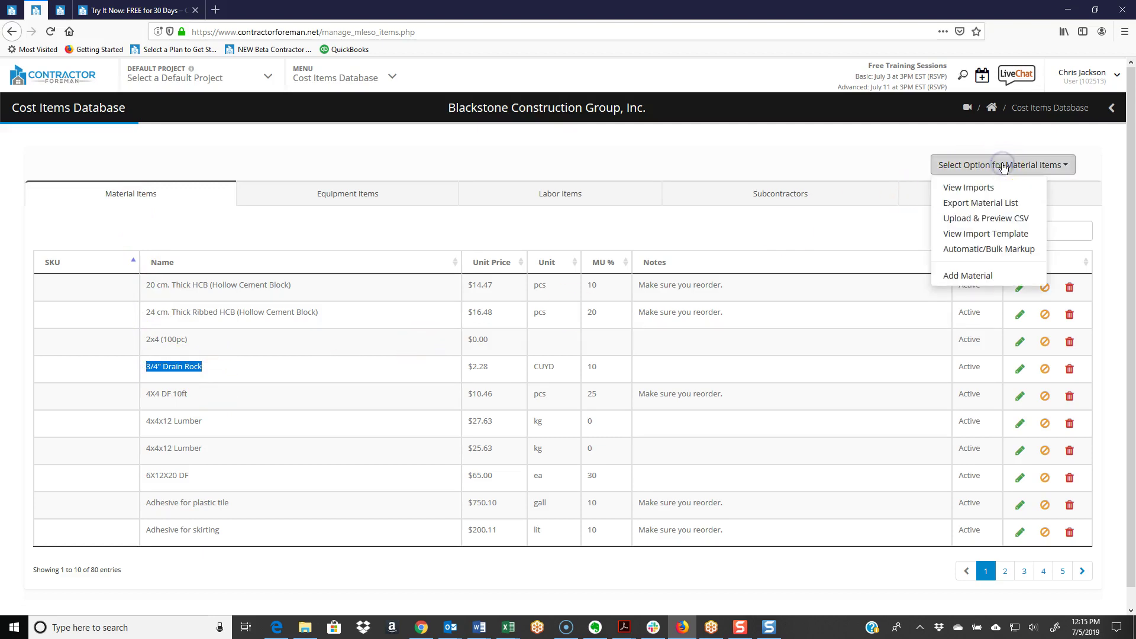
click(1003, 166)
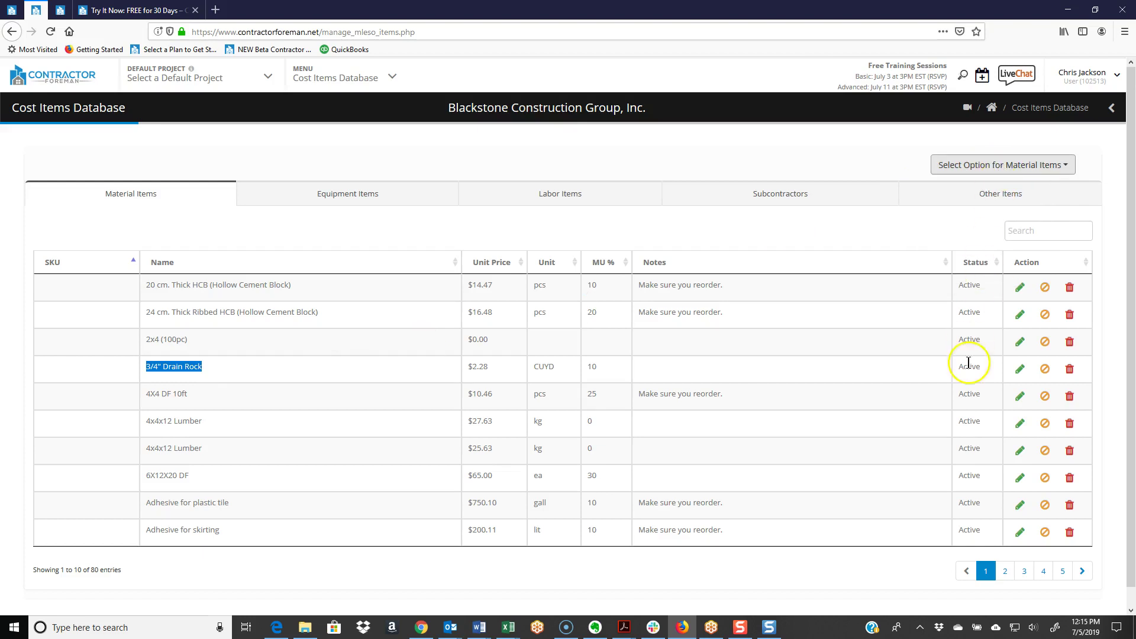
- Open the 3/4" Drain Rock material for editing, review its SKU, unit cost, unit, markup, specs and notes fields, and submit the form
click(1021, 369)
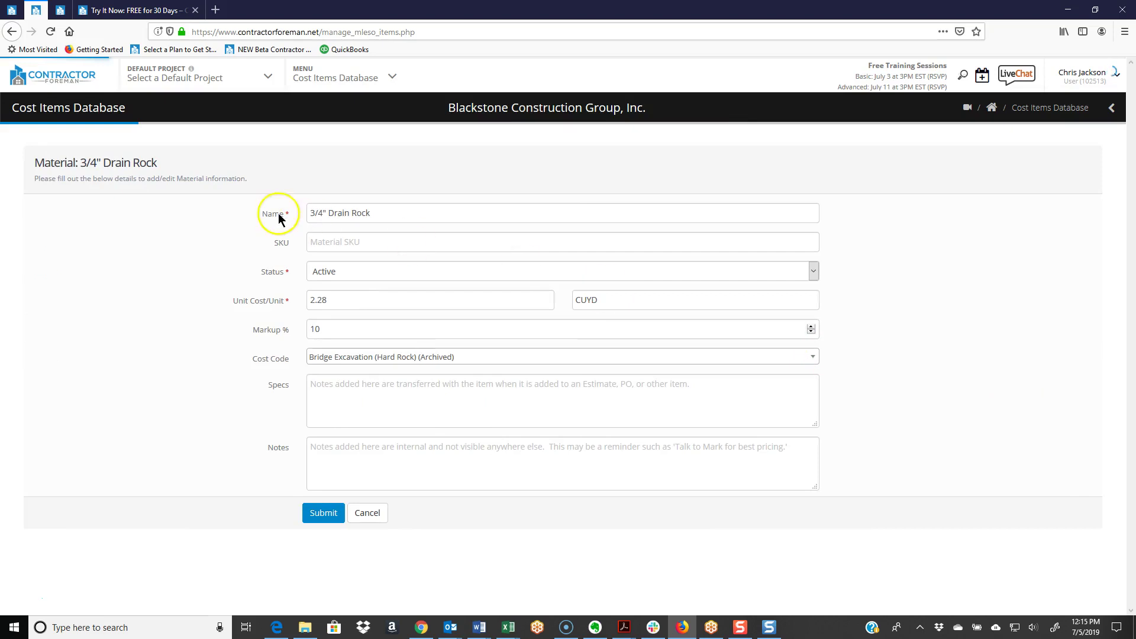
click(325, 243)
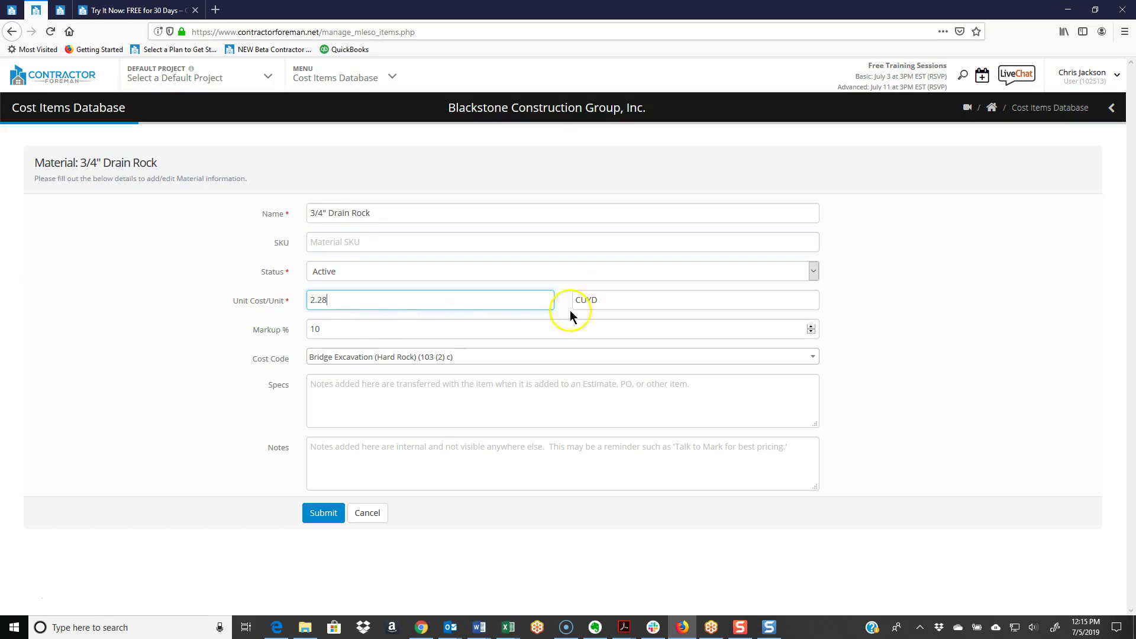
click(619, 309)
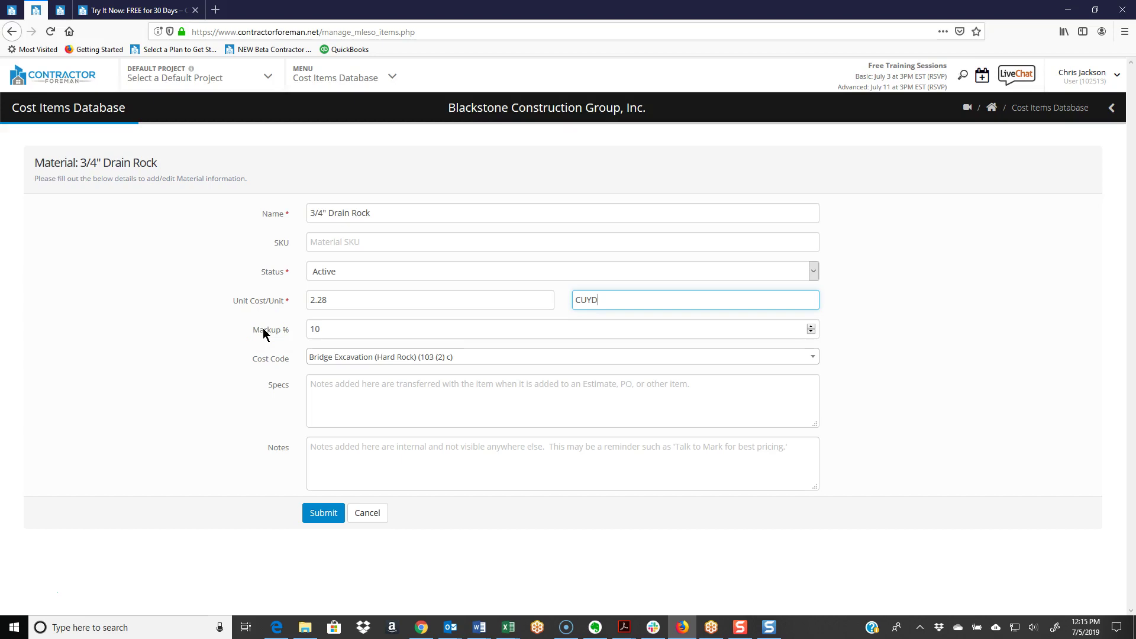
double_click(329, 327)
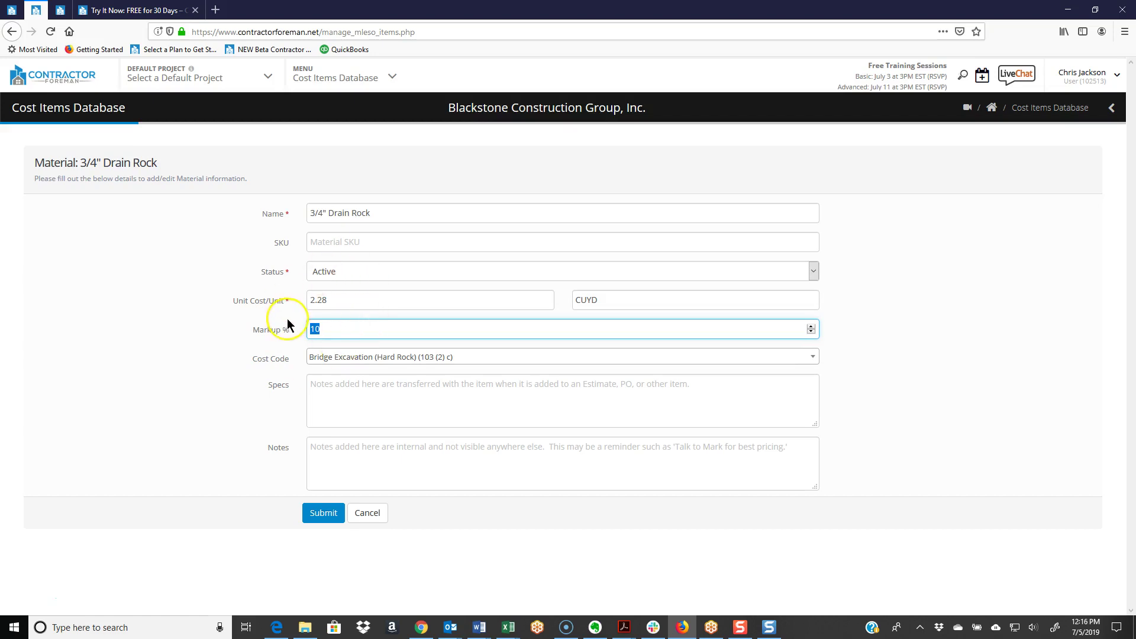
click(333, 329)
click(332, 385)
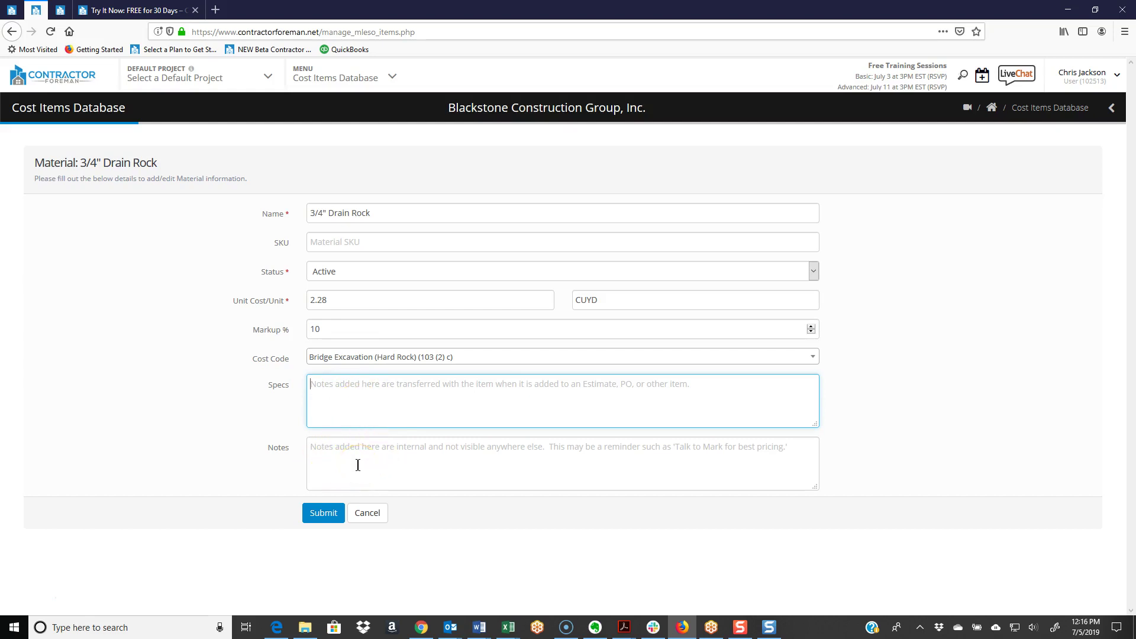
click(334, 450)
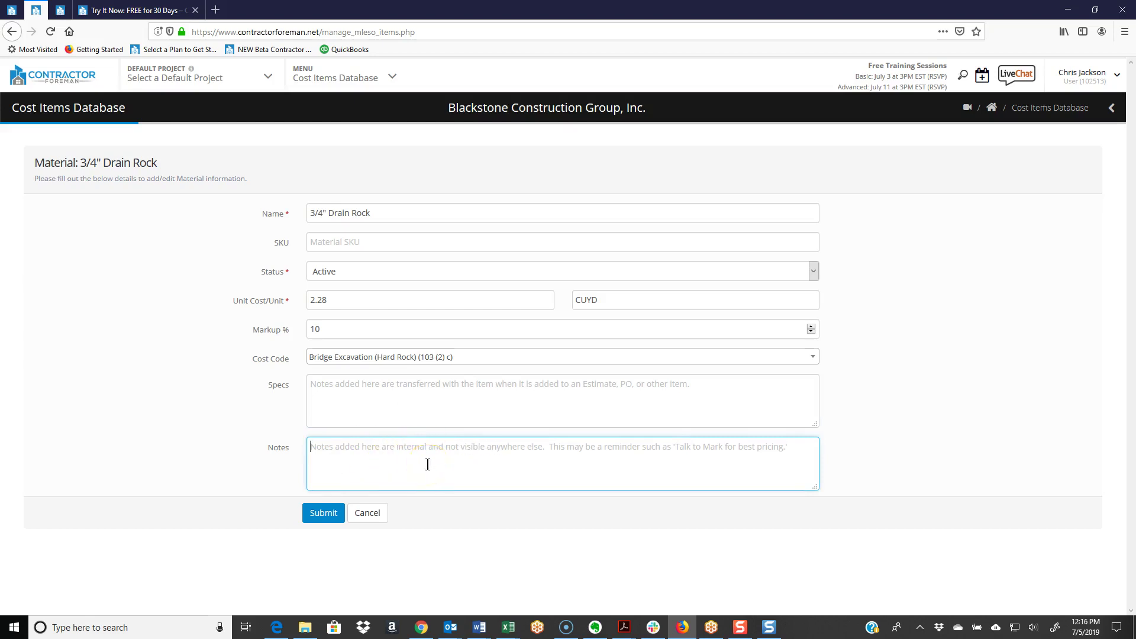
click(318, 514)
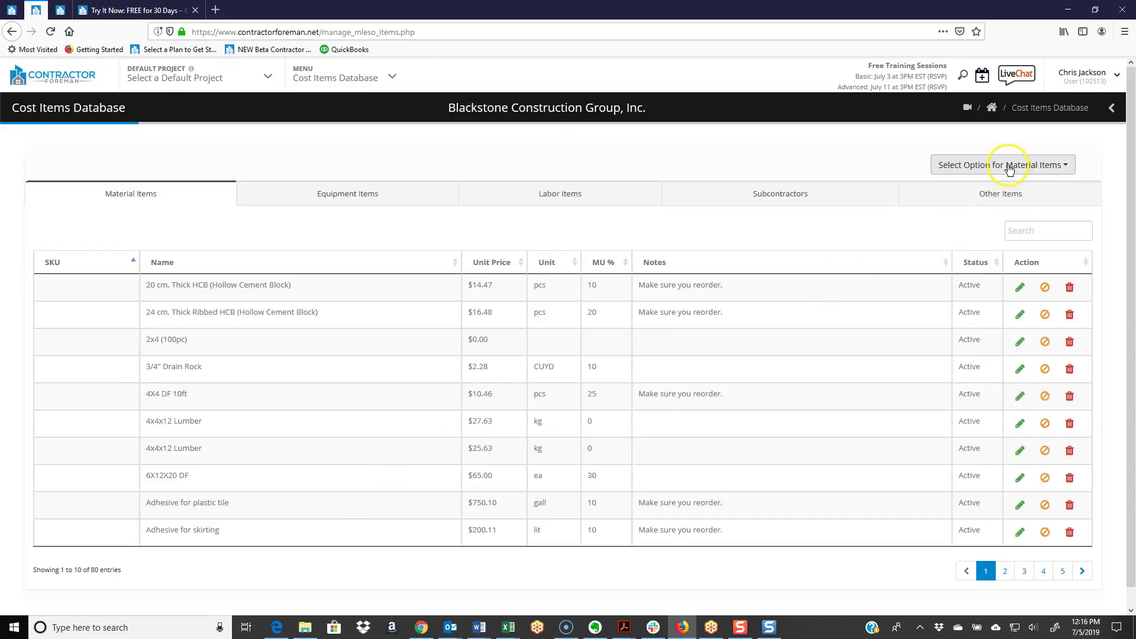
- View the options for material items, then show the labor items and view their options
click(1010, 170)
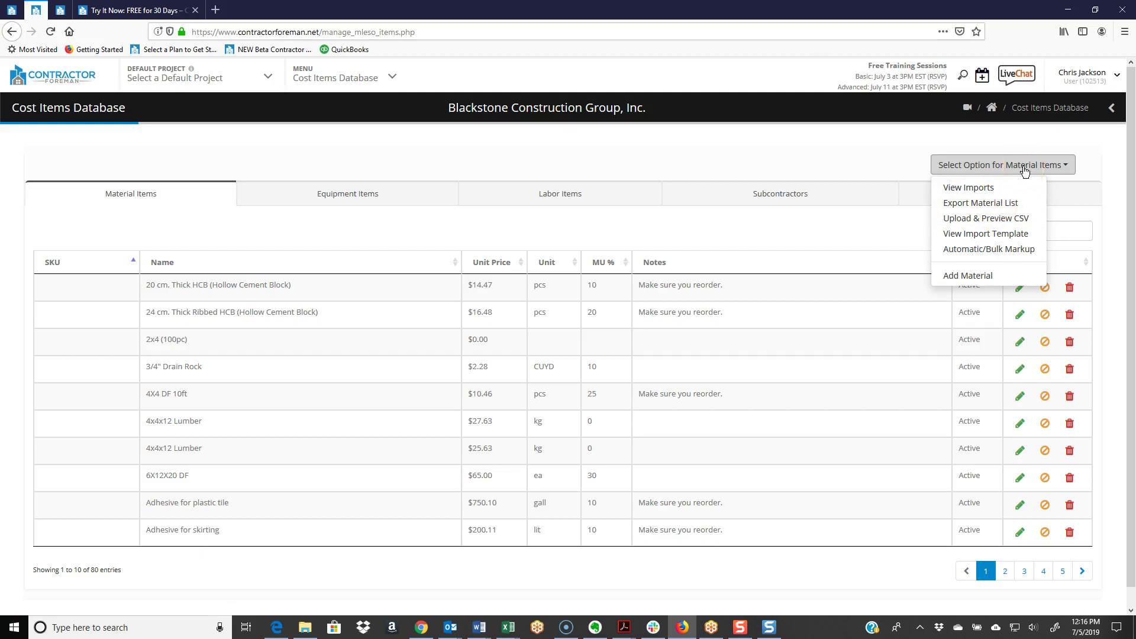
click(560, 194)
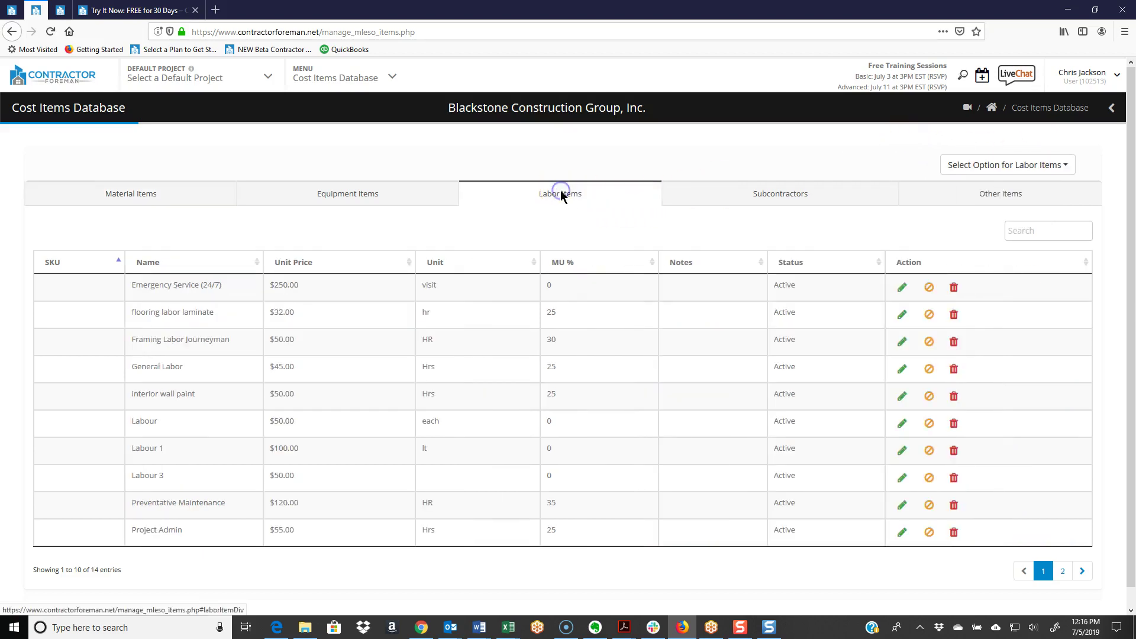
click(1030, 170)
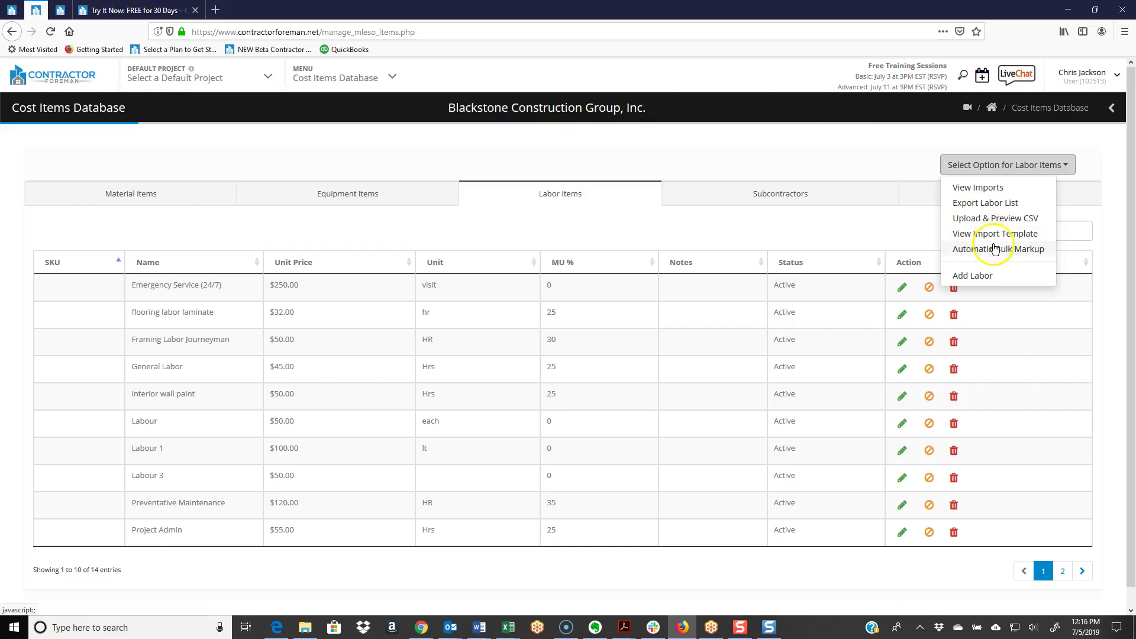
click(811, 197)
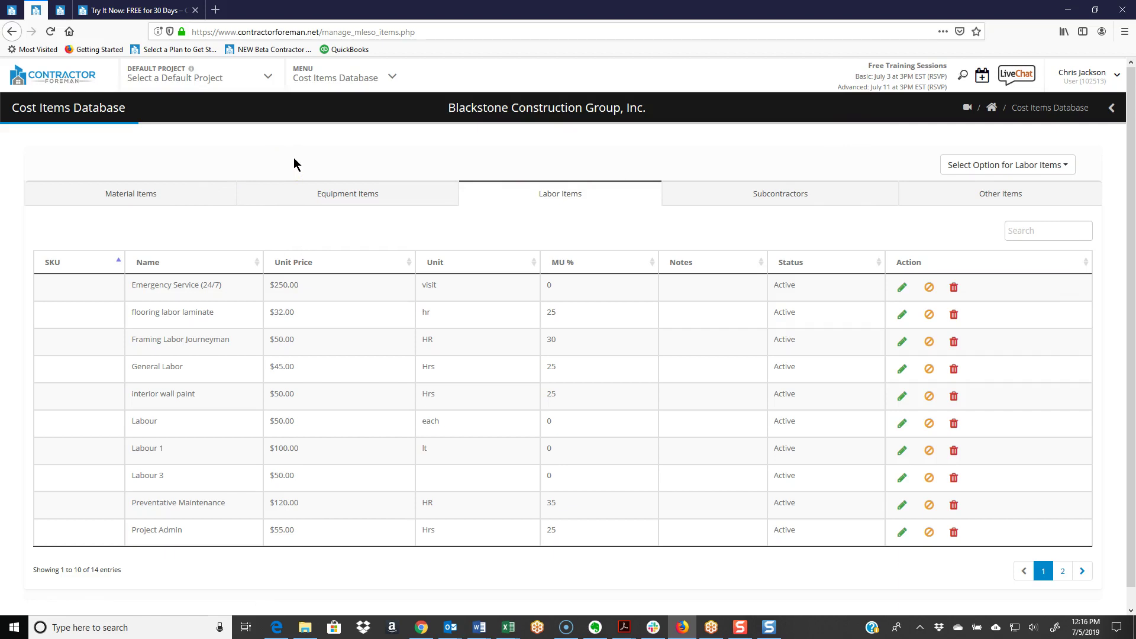
- Return to Company Settings and show the cost/work codes
click(393, 83)
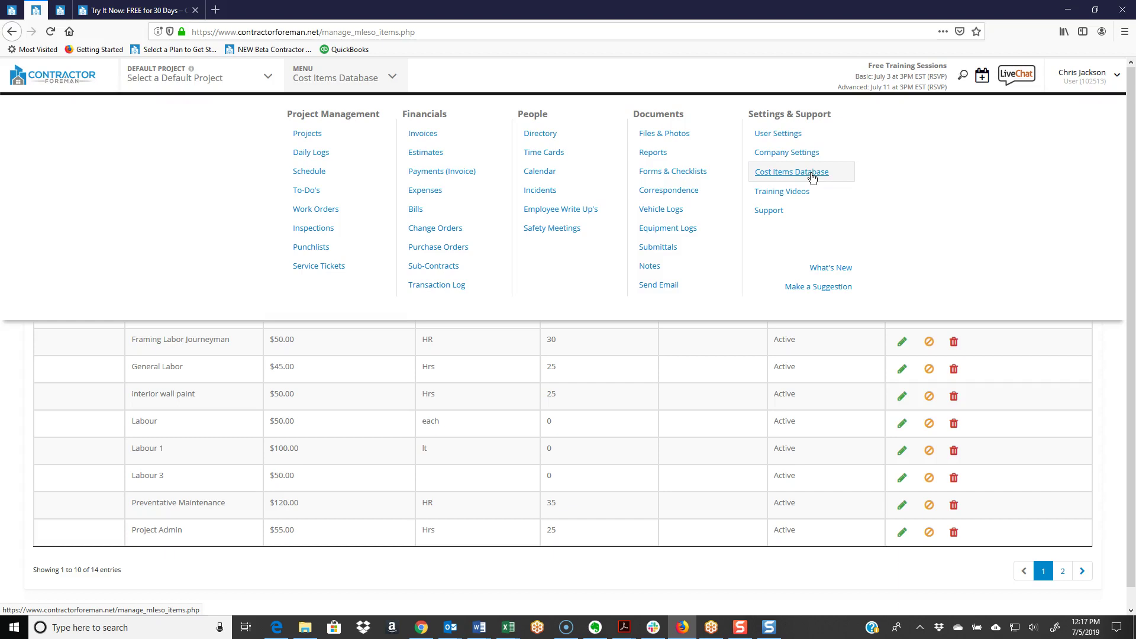
click(776, 179)
click(777, 156)
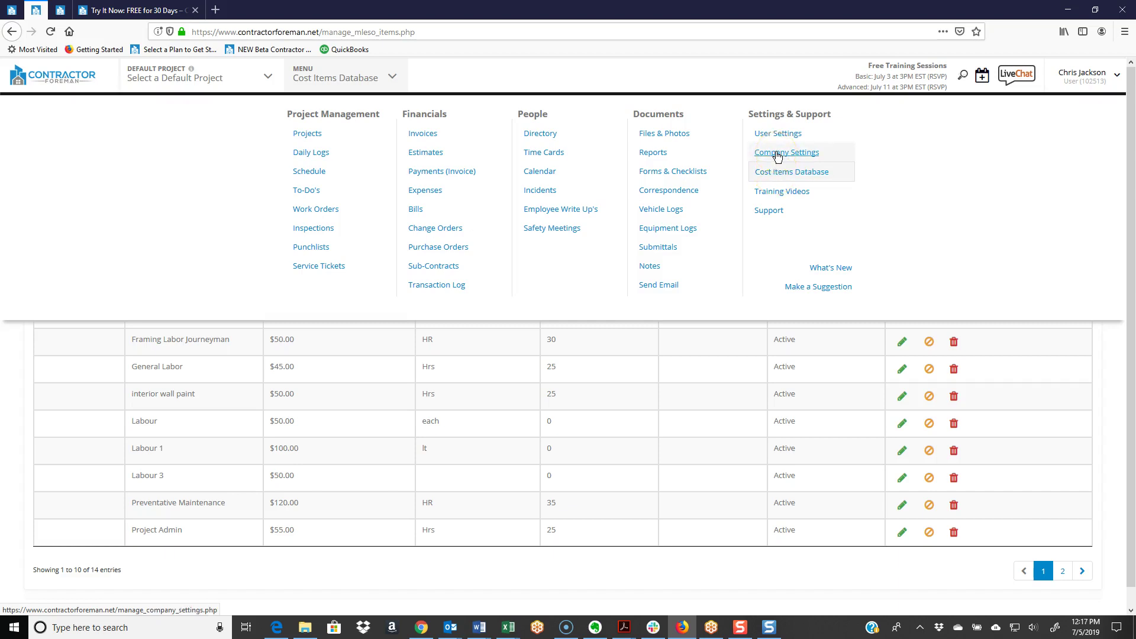
click(779, 170)
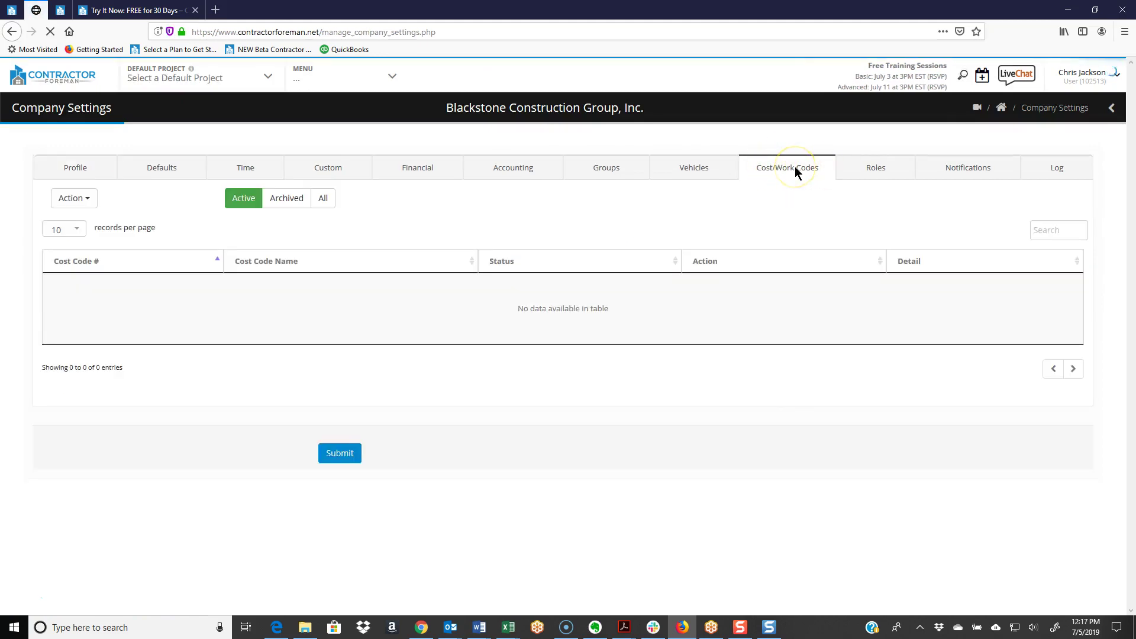
drag(38, 108, 99, 110)
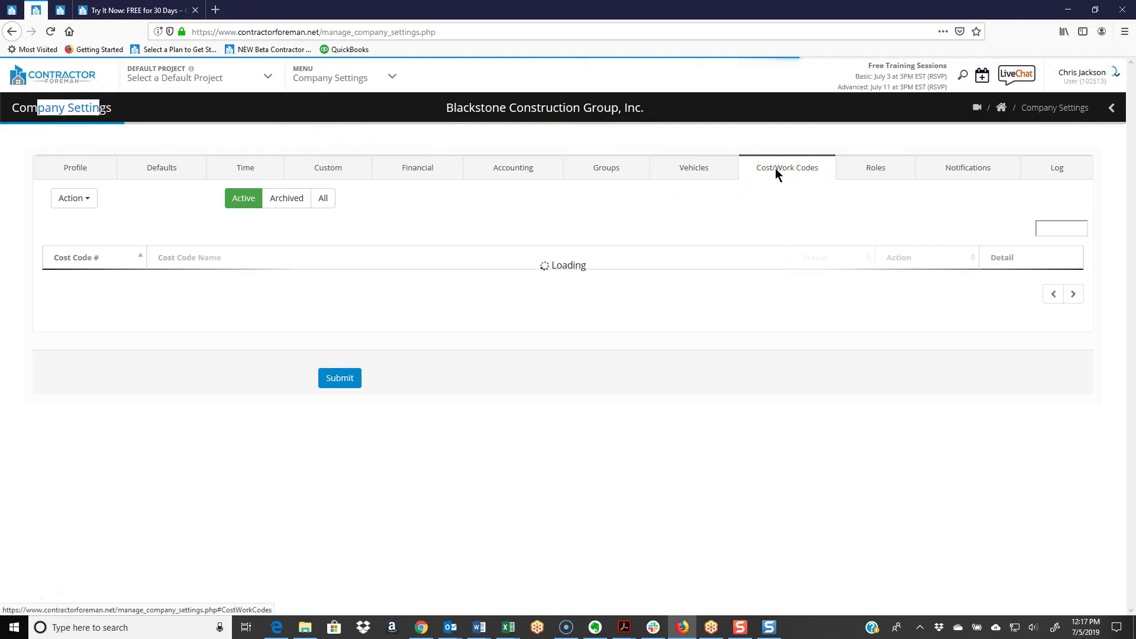
- Open the Brooked French Drain and Grading estimate for editing and show its items
click(392, 79)
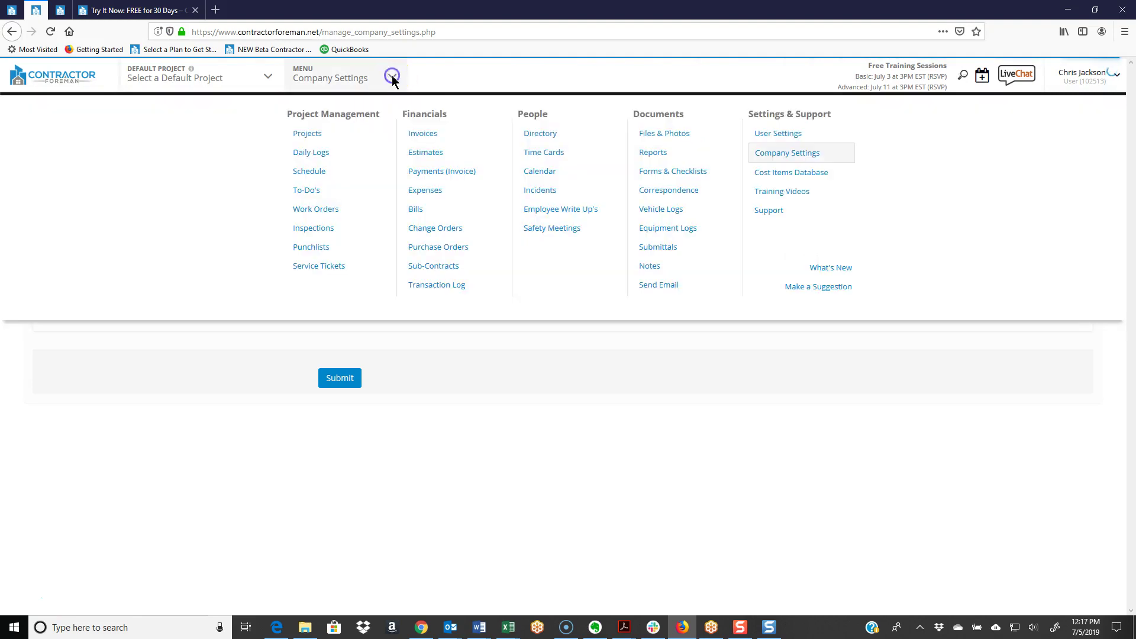
click(418, 153)
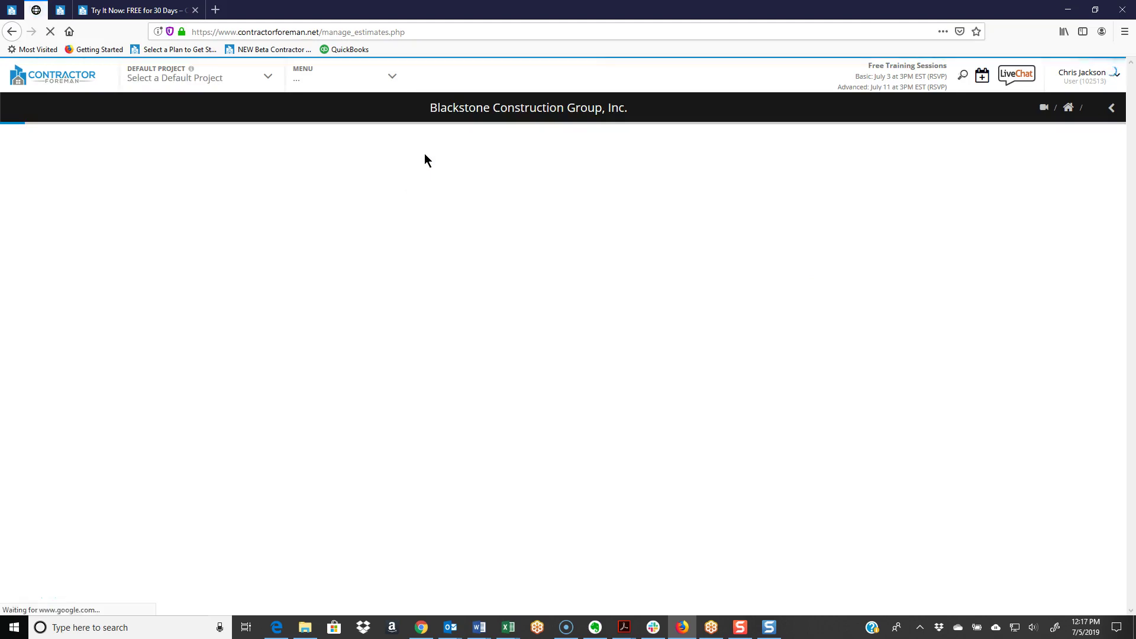
click(39, 214)
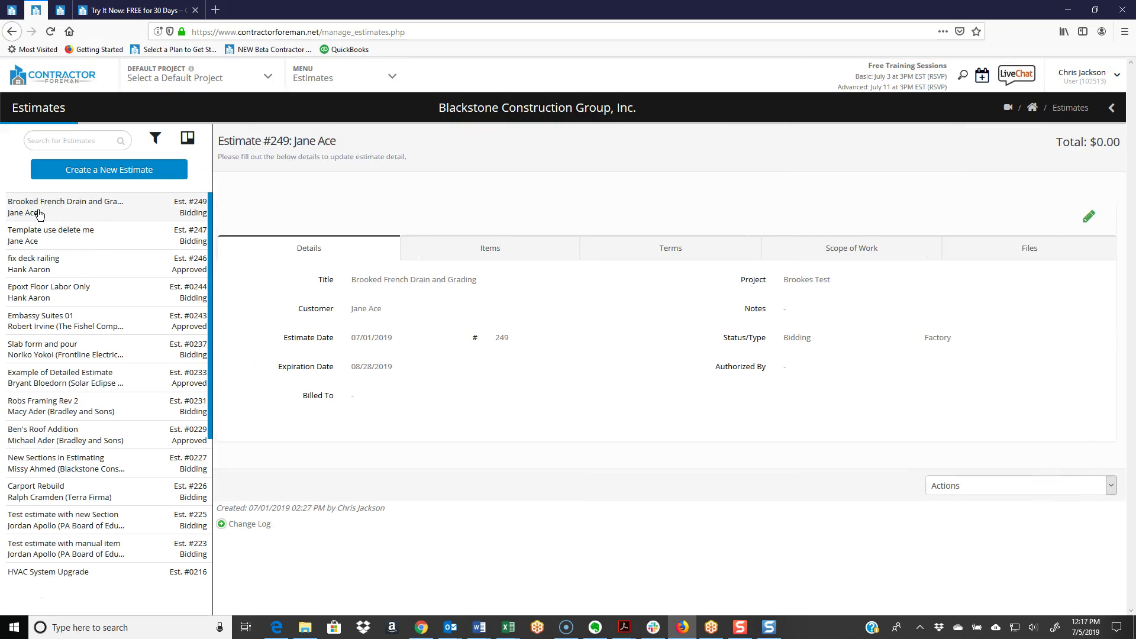
click(1090, 219)
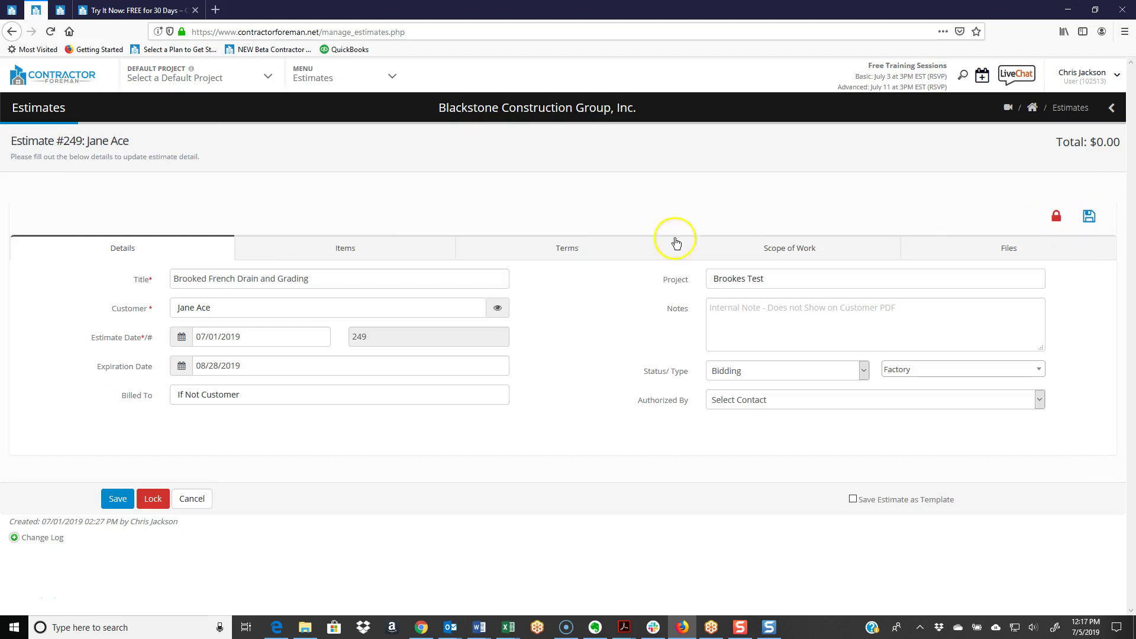
click(347, 247)
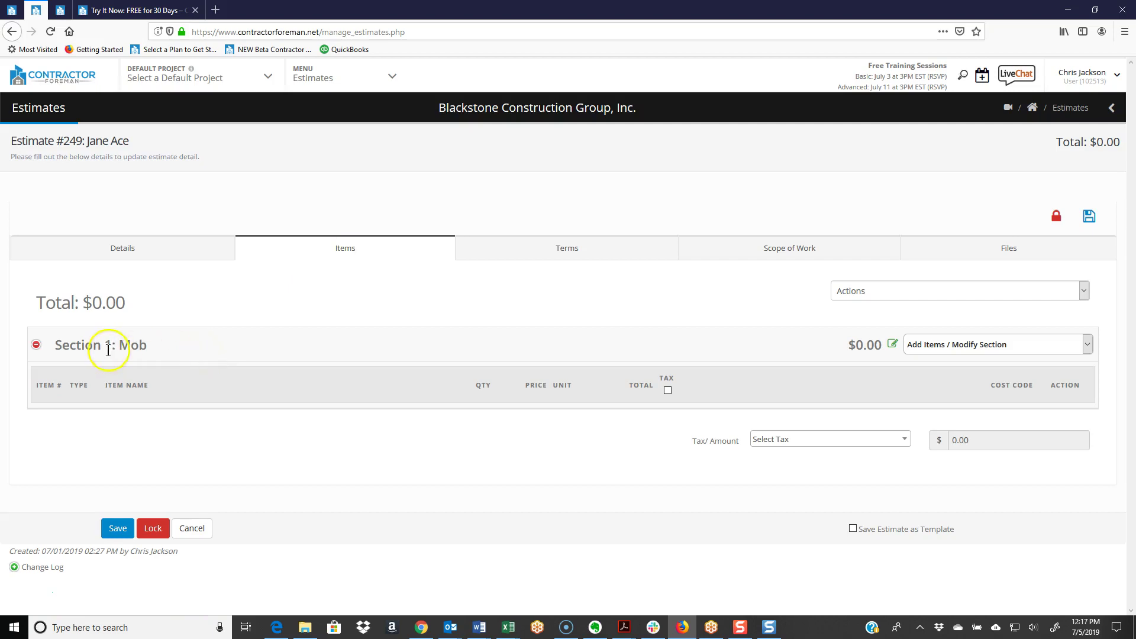
- Add the 3/4" Drain Rock material from the database to the estimate's Mob section
drag(131, 345, 170, 348)
click(932, 348)
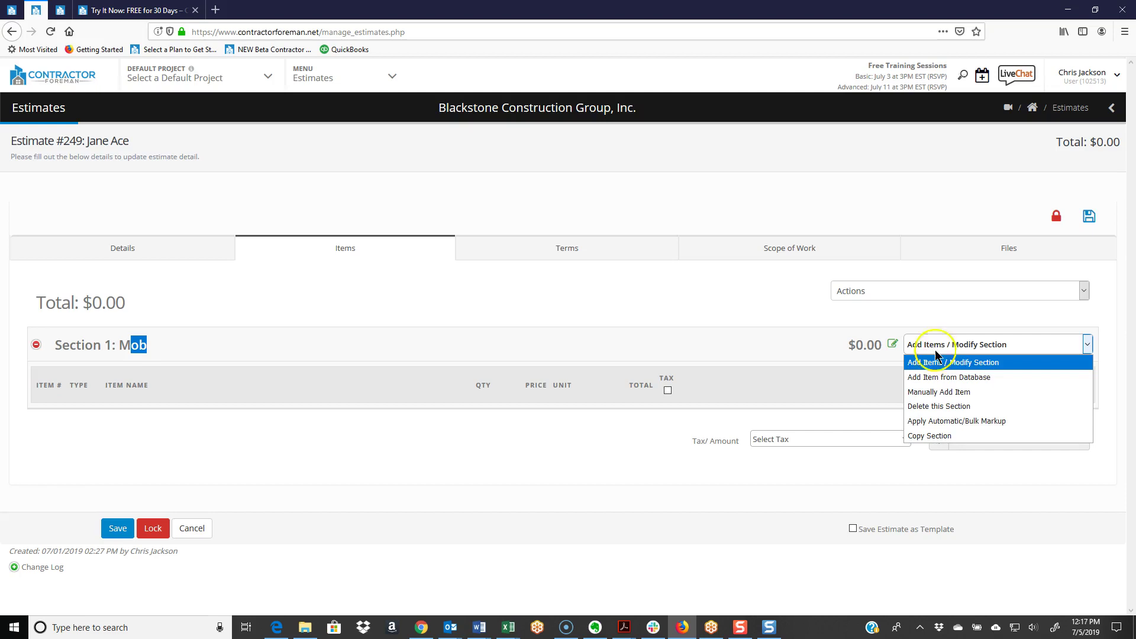
click(958, 380)
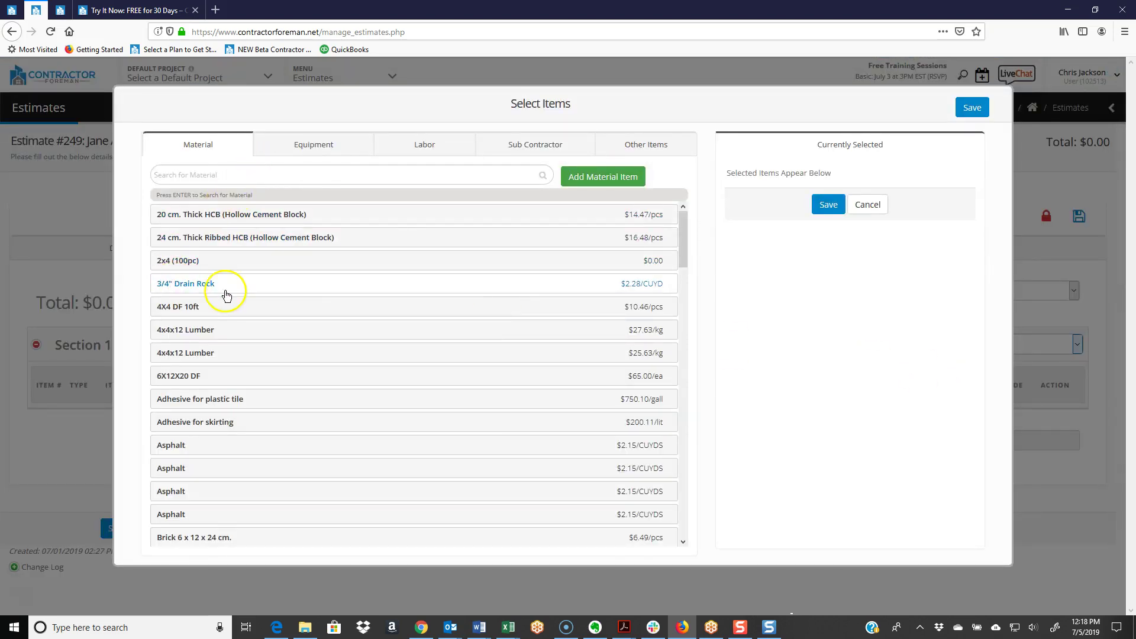
click(212, 174)
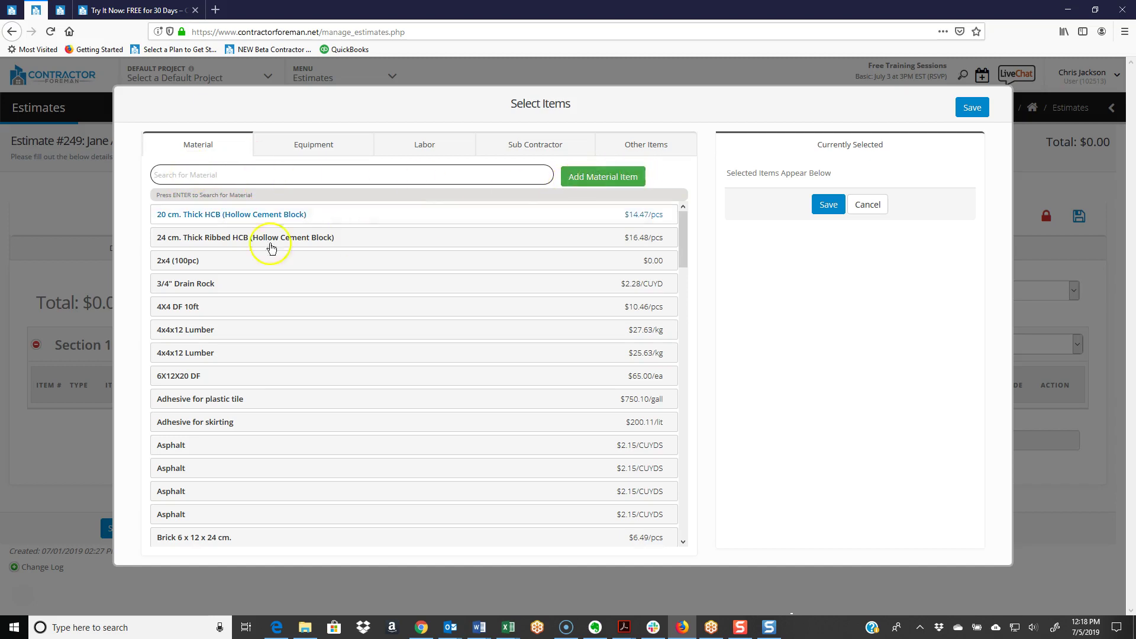
click(192, 288)
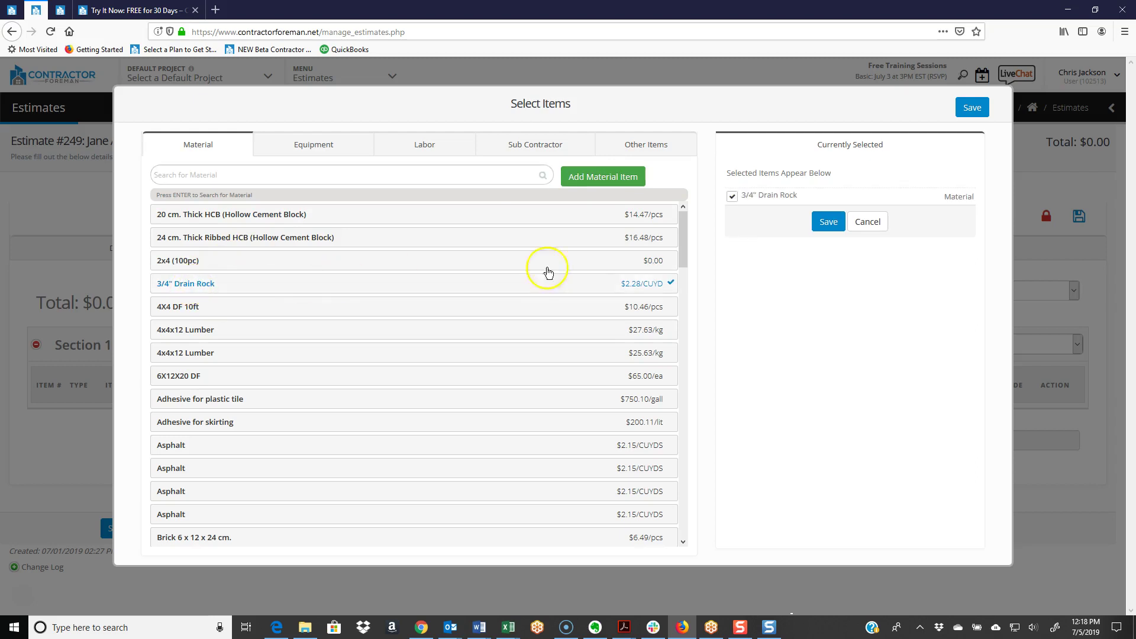
click(829, 222)
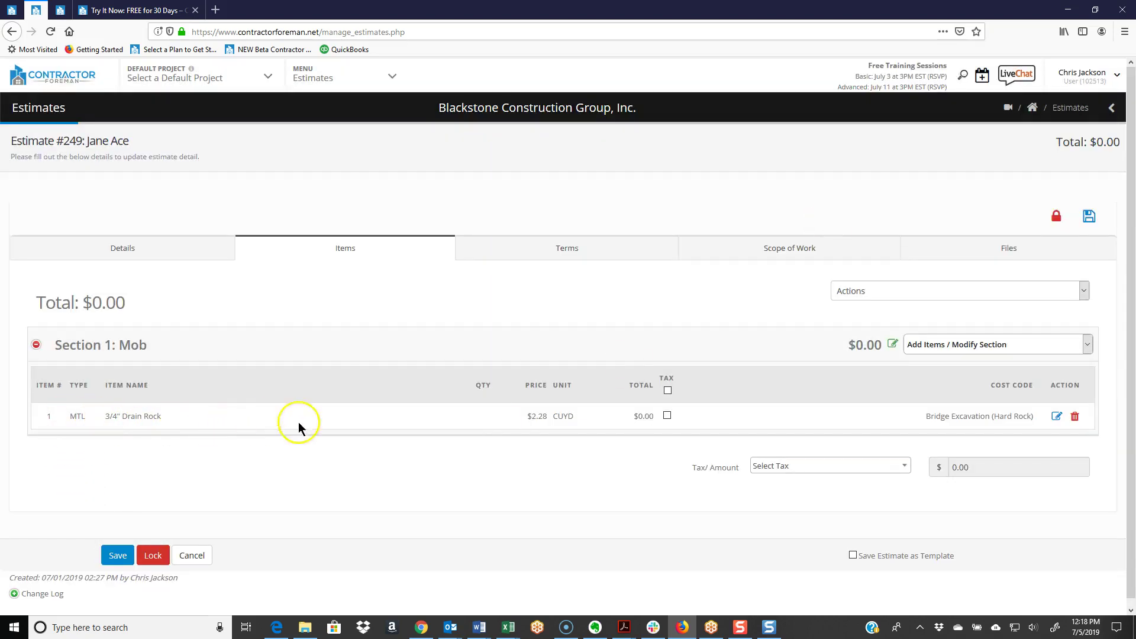
- Set the quantity of the 3/4" Drain Rock item to 45
click(480, 416)
text(45)
click(561, 463)
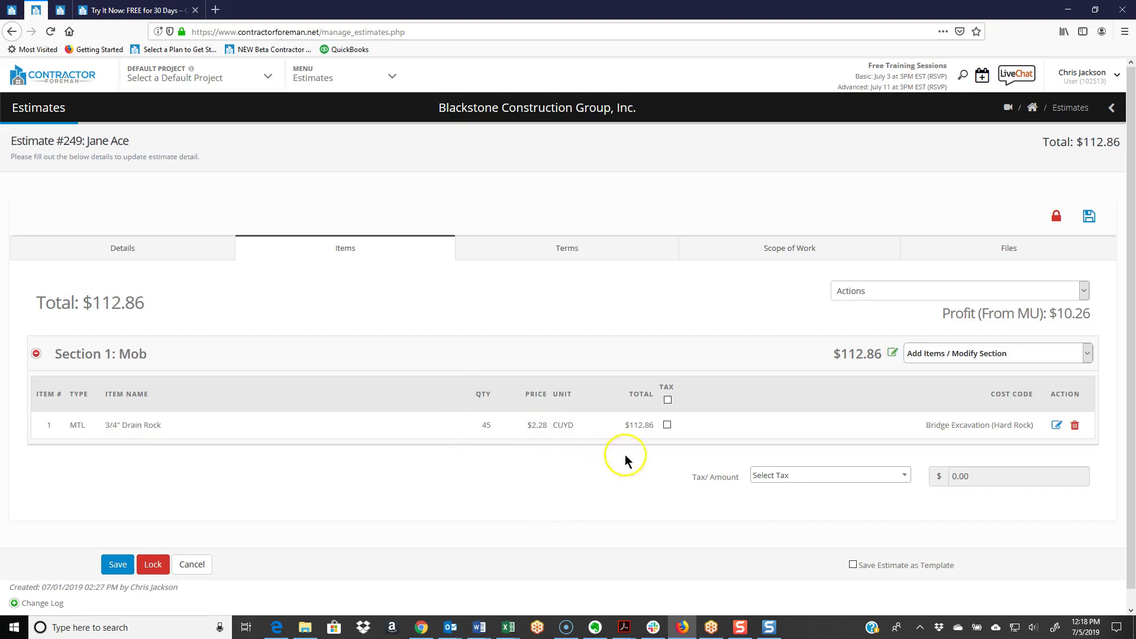
- Open the 3/4" Drain Rock estimate item's details, check its assigned cost code, and save and close the item
click(1057, 426)
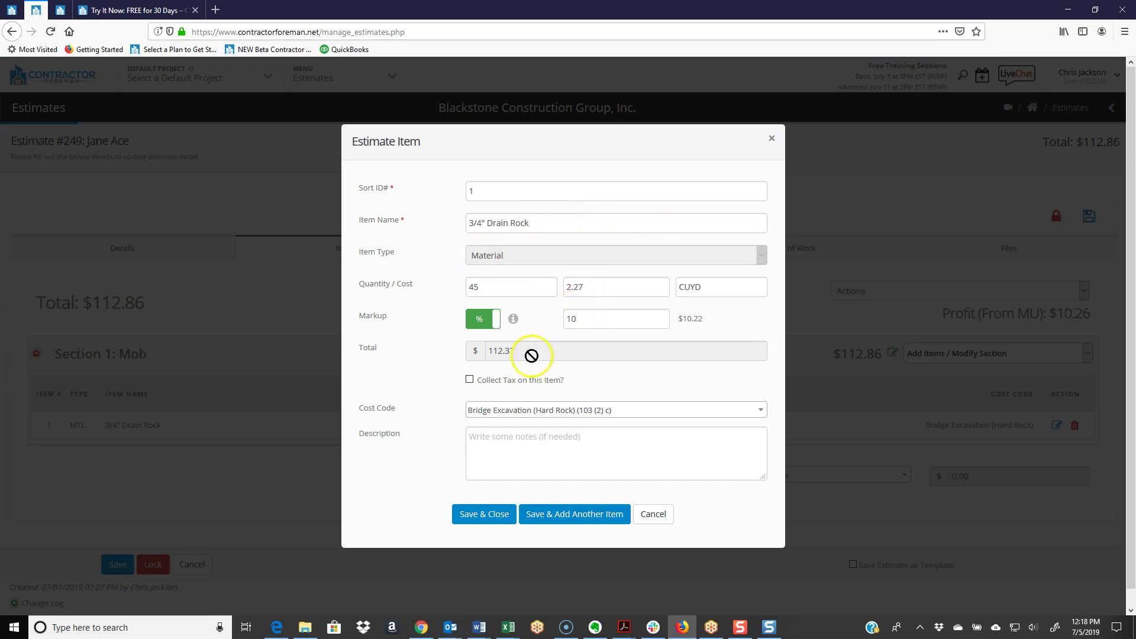
drag(354, 408, 541, 425)
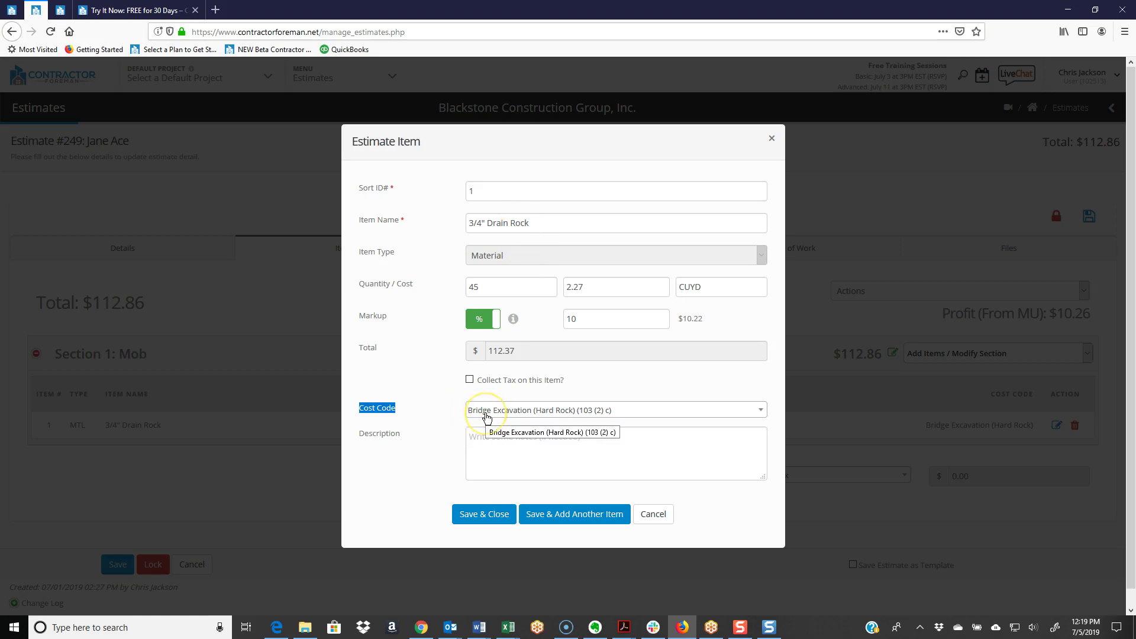
click(479, 513)
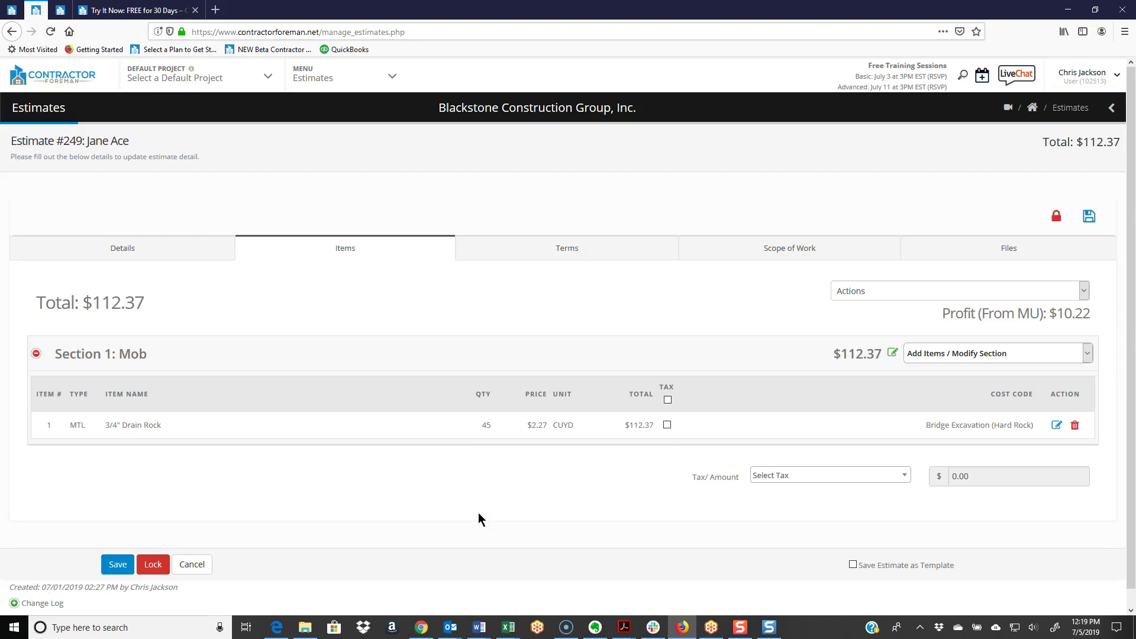
- Add the Mini Excavator equipment item from the database to the estimate's Mob section
click(930, 353)
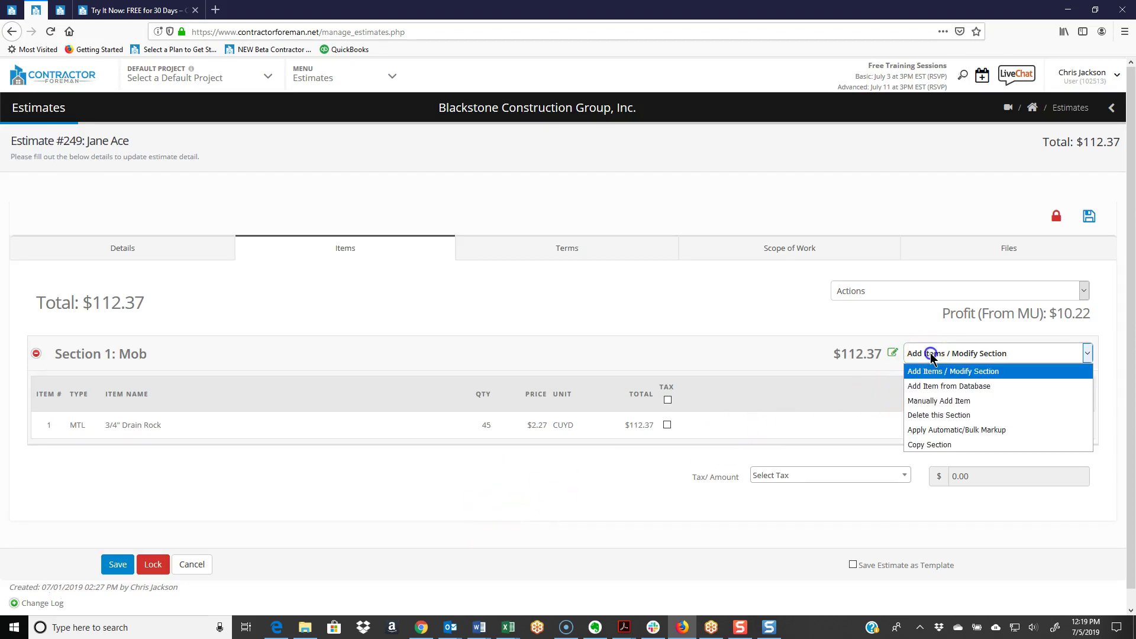
click(930, 386)
click(226, 173)
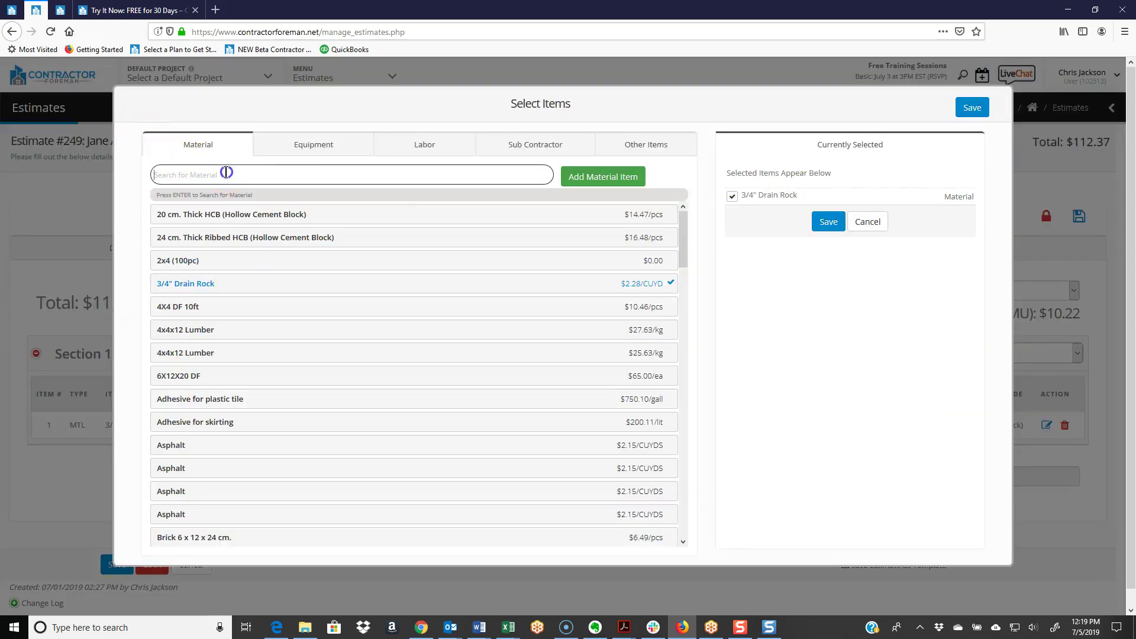
click(329, 146)
click(285, 174)
text(mini)
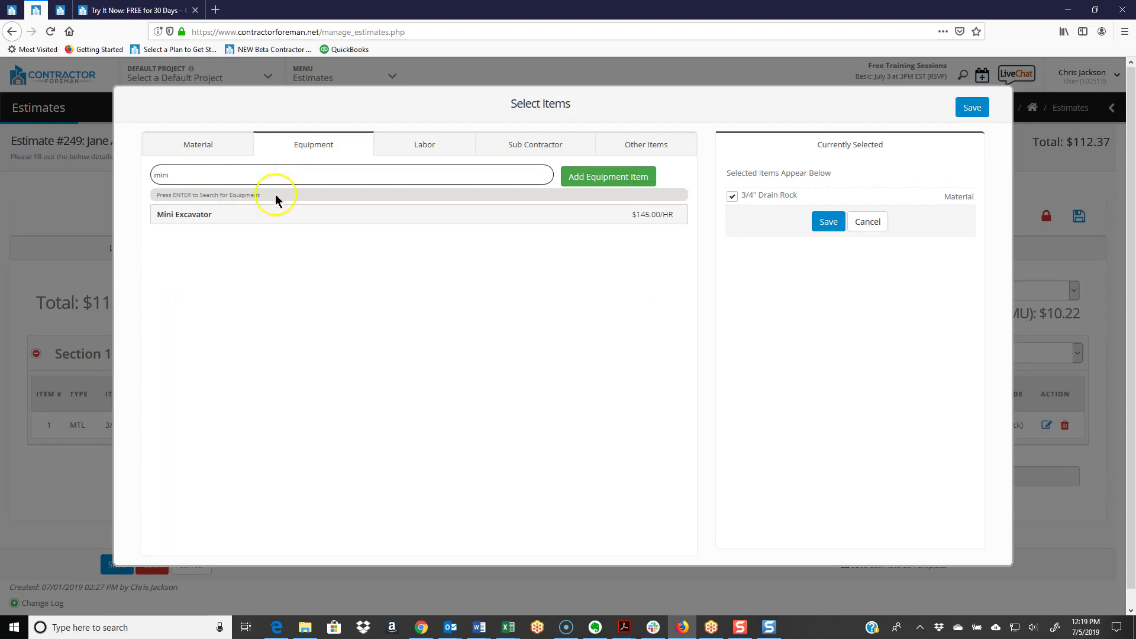
click(242, 216)
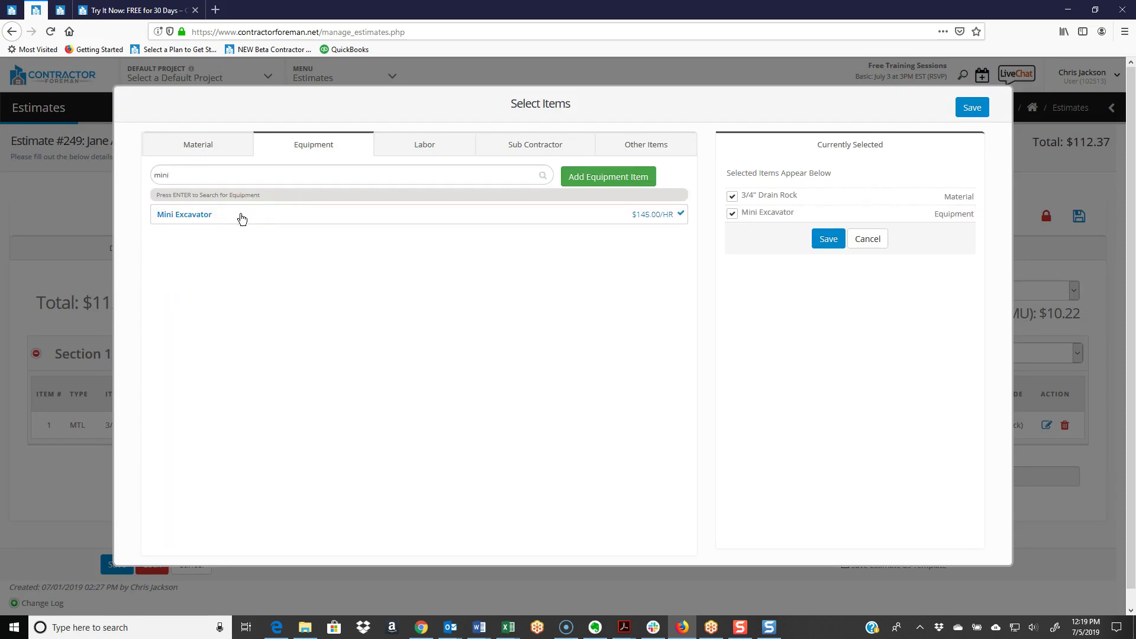
click(822, 244)
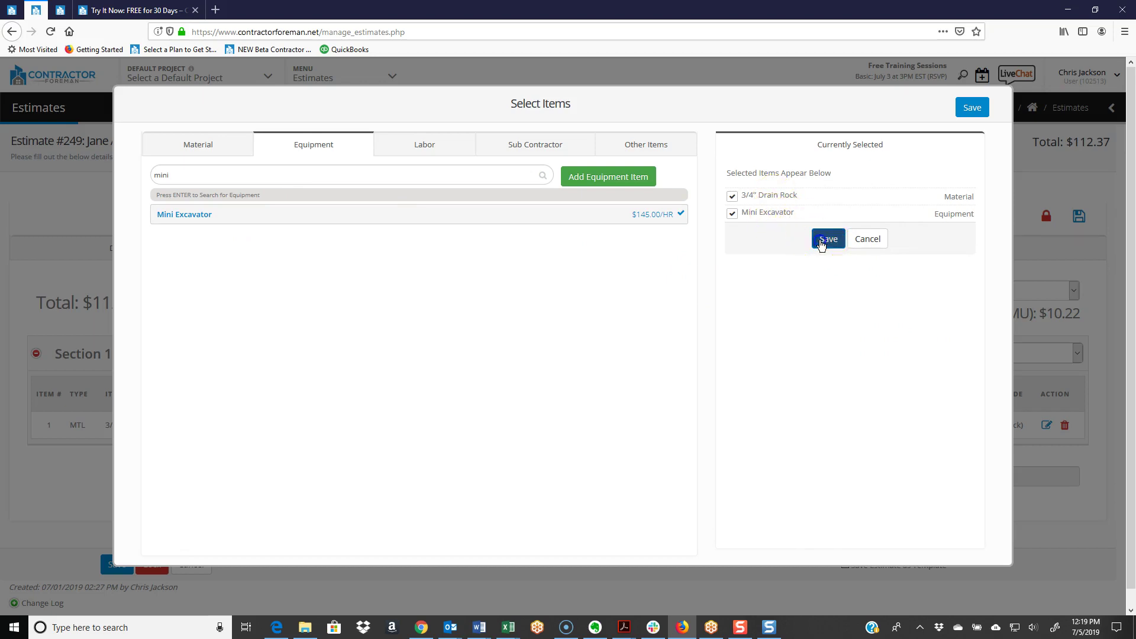
- Set the quantity of the Mini Excavator item to 8
right_click(145, 457)
click(368, 480)
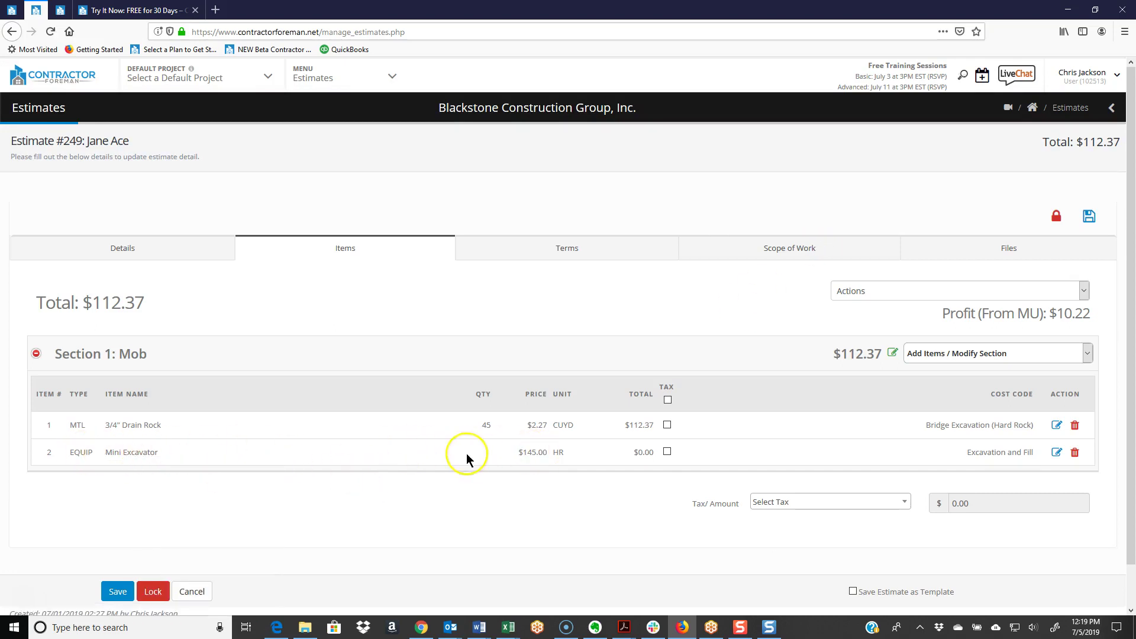
click(492, 453)
text(8)
click(518, 492)
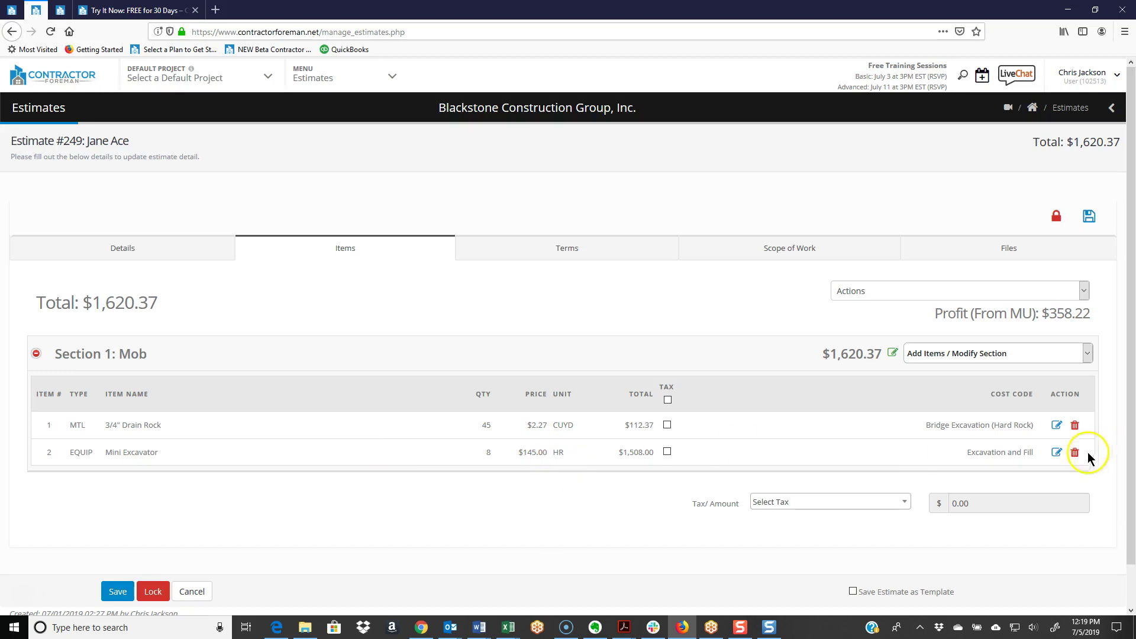
- Open the Mini Excavator estimate item's details, check its assigned cost code, and close the item without changes
click(1056, 453)
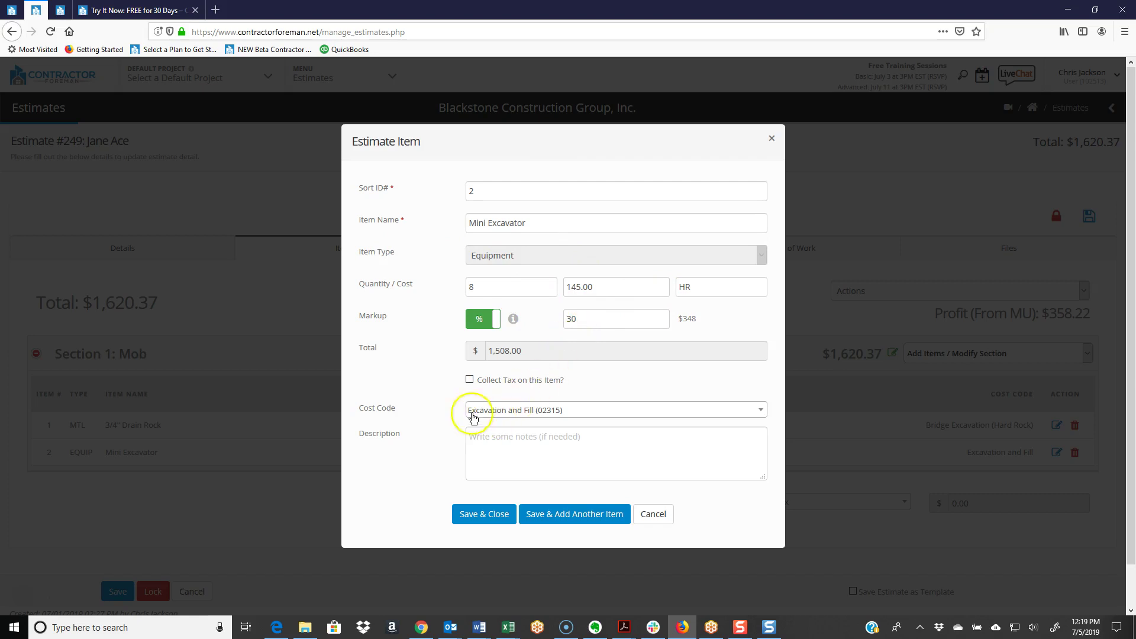
drag(357, 408, 398, 408)
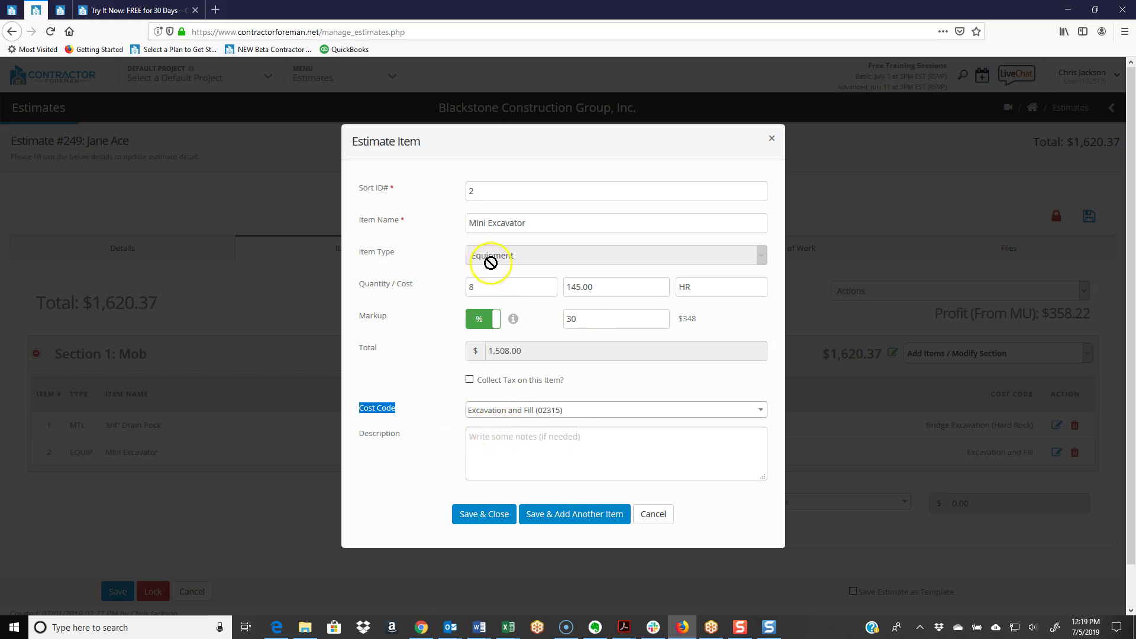
click(772, 138)
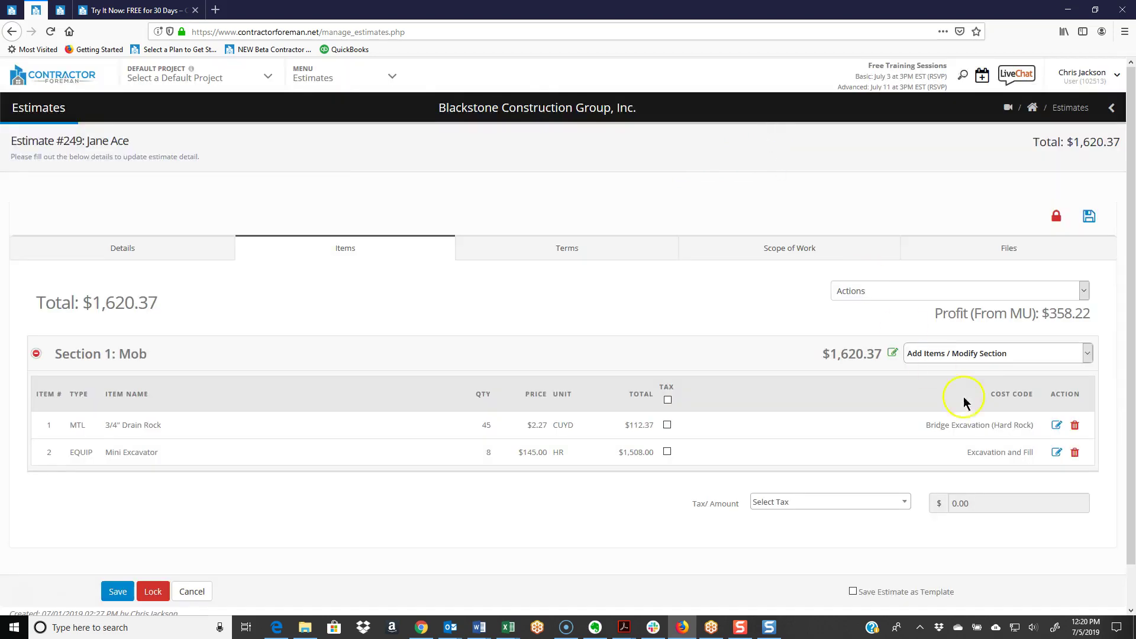
- Open the form for manually adding an item to the Mob section, review the available item types, and cancel the form
click(975, 353)
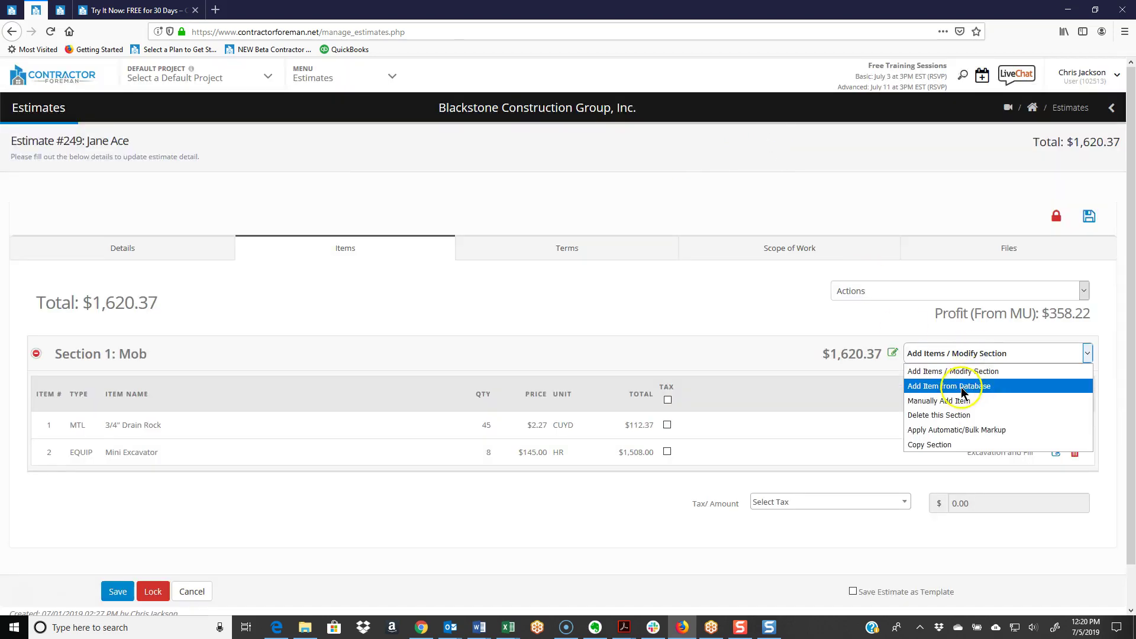
click(949, 402)
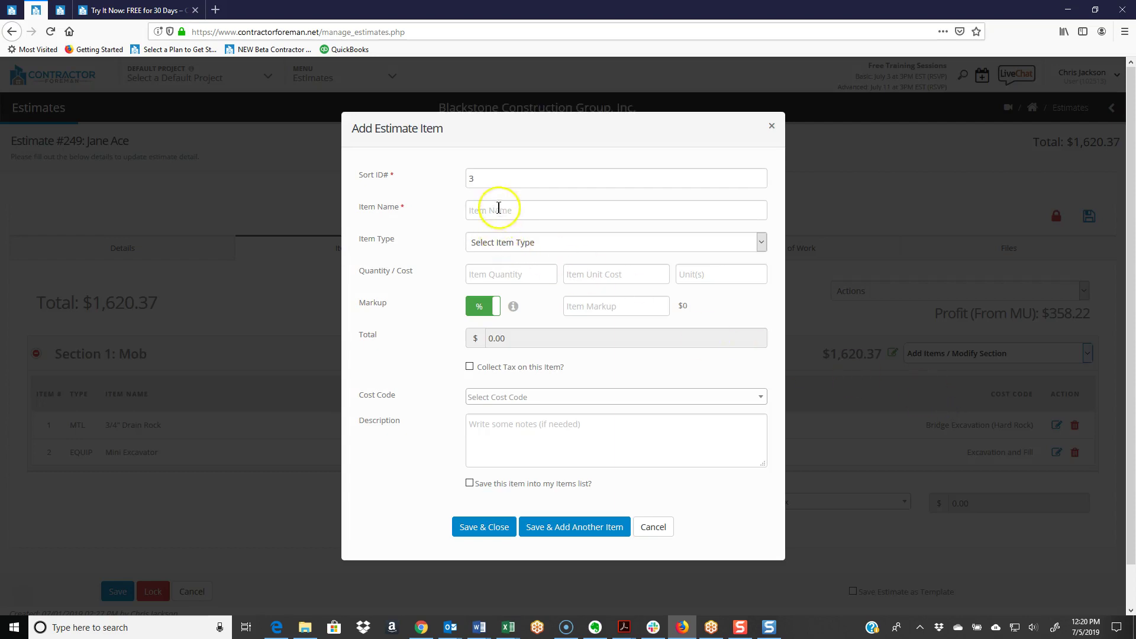
click(491, 242)
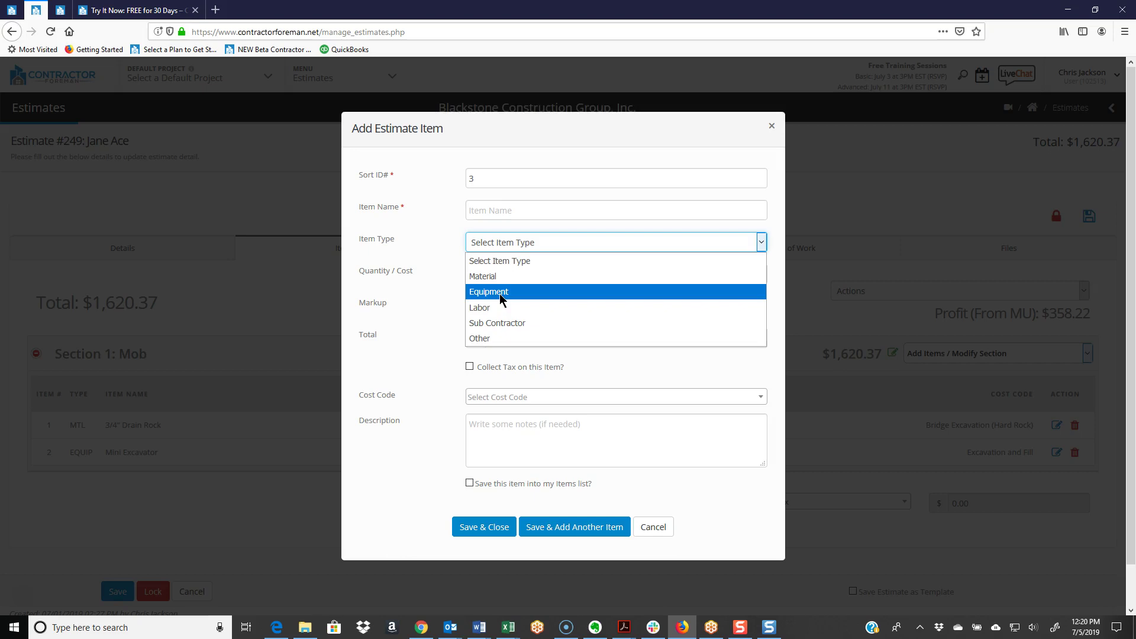
click(660, 527)
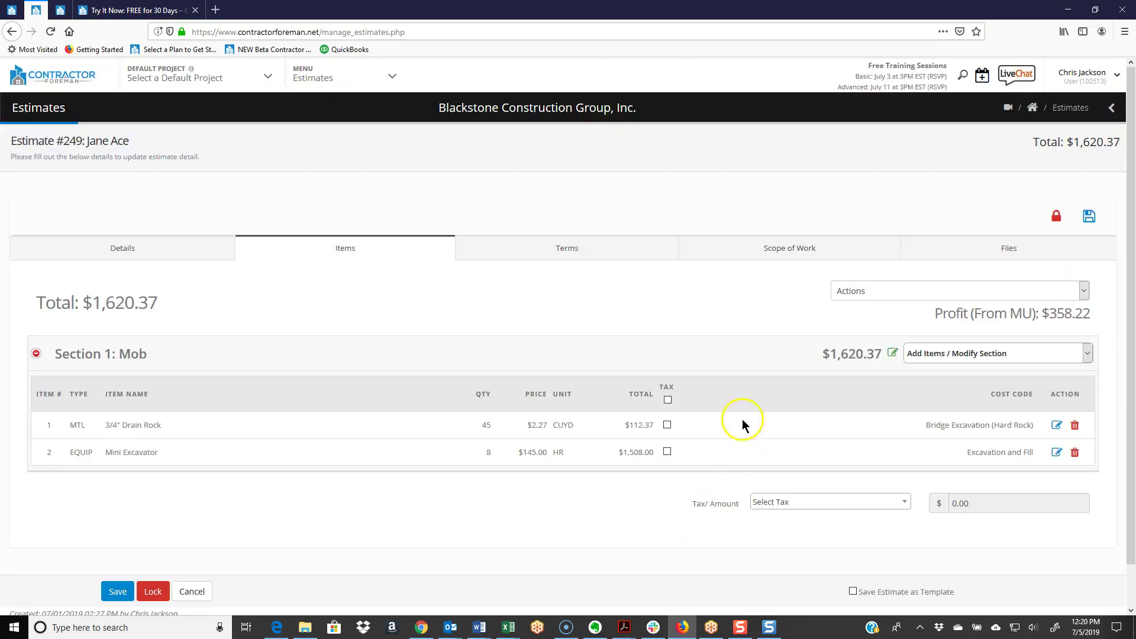